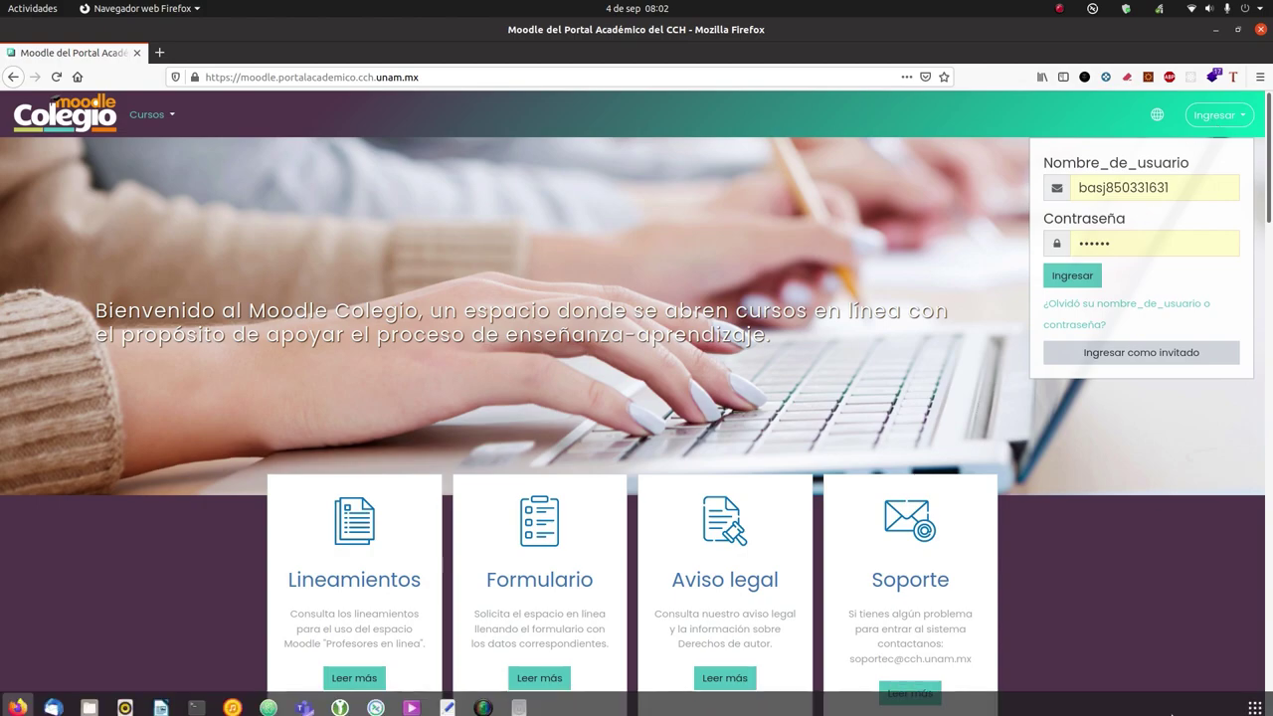
Step: Bring up the Moodle Colegio login form with its username and password fields
mouse_move(453, 709)
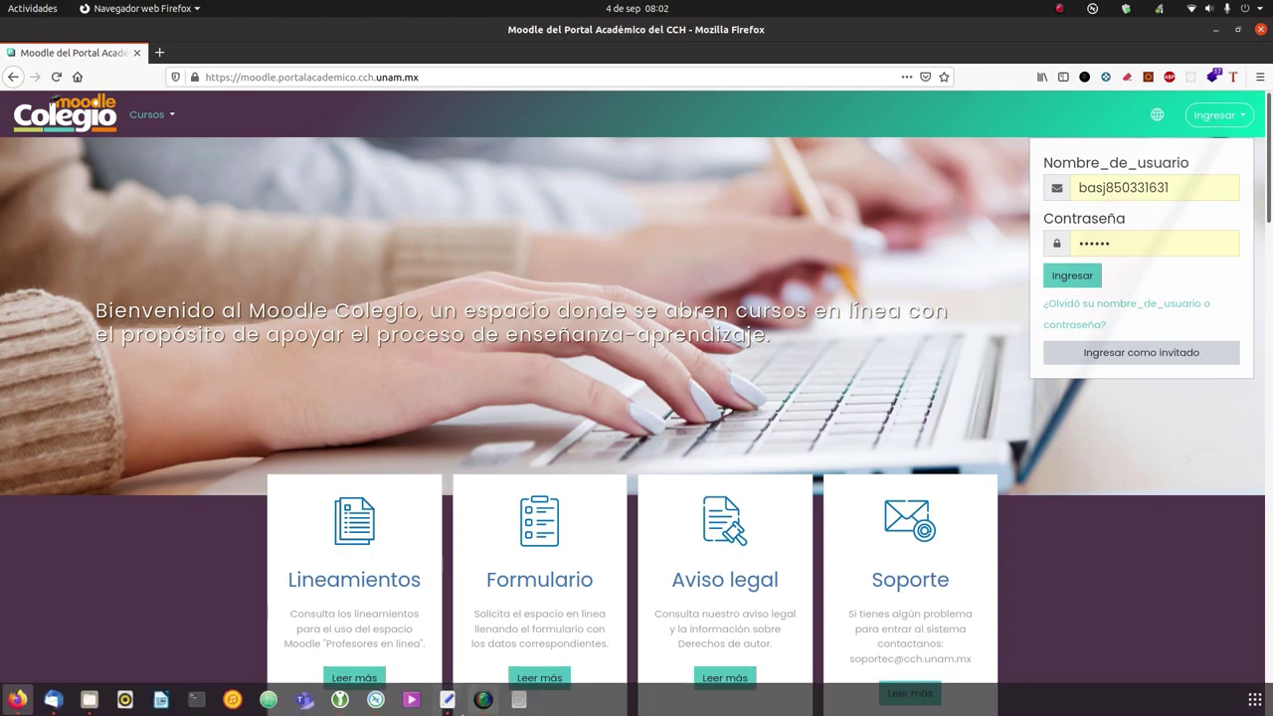
Step: Copy the student's username from the text notes into the Nombre_de_usuario field
left_click(455, 710)
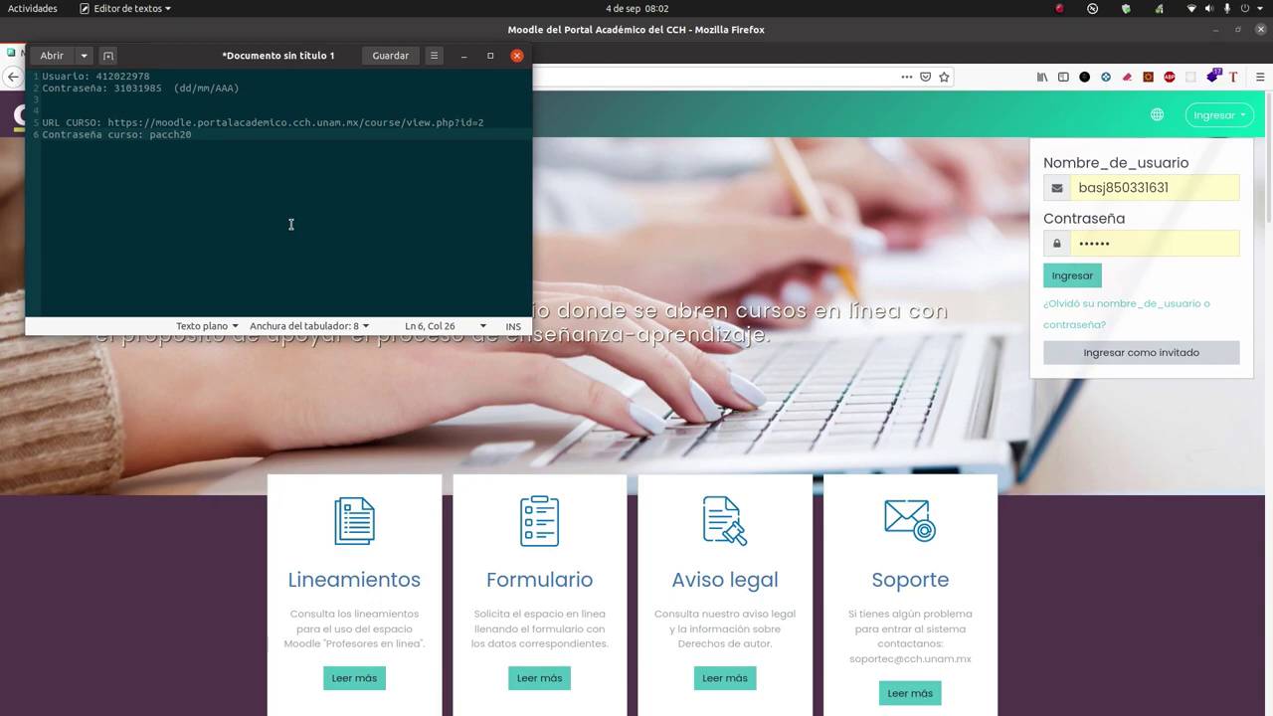
double_click(140, 77)
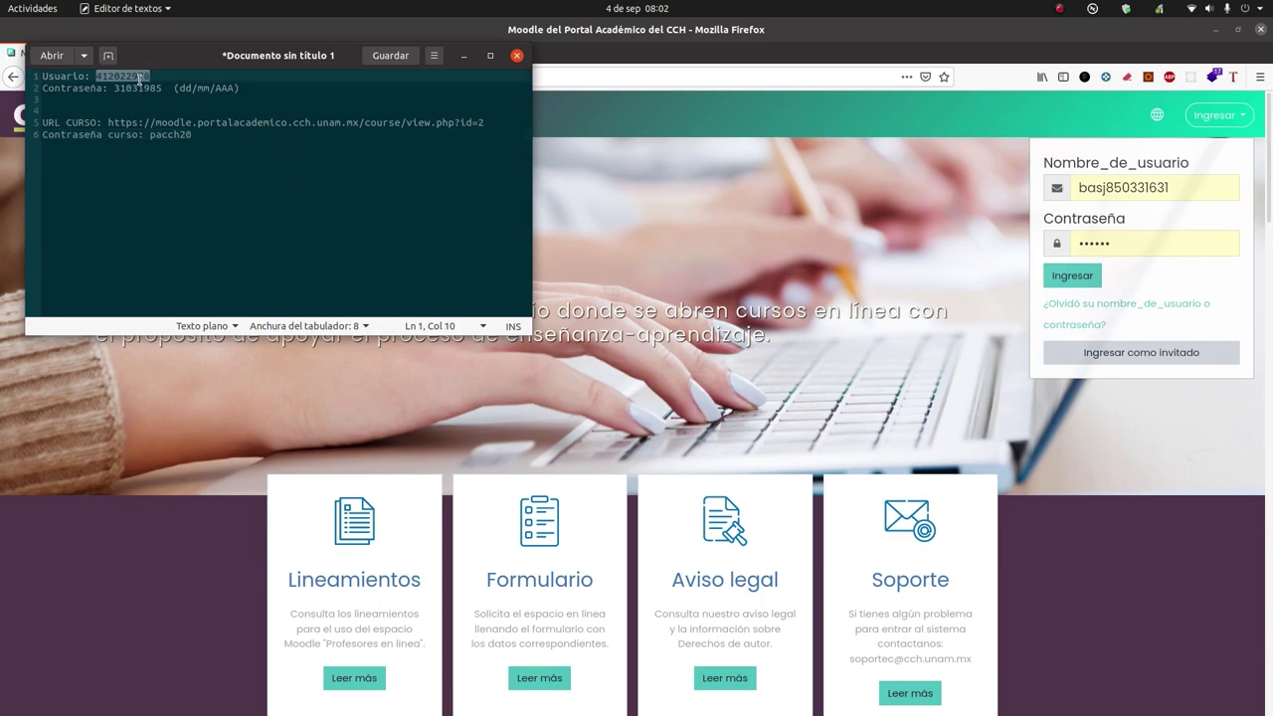
left_click_drag(1185, 187, 1062, 167)
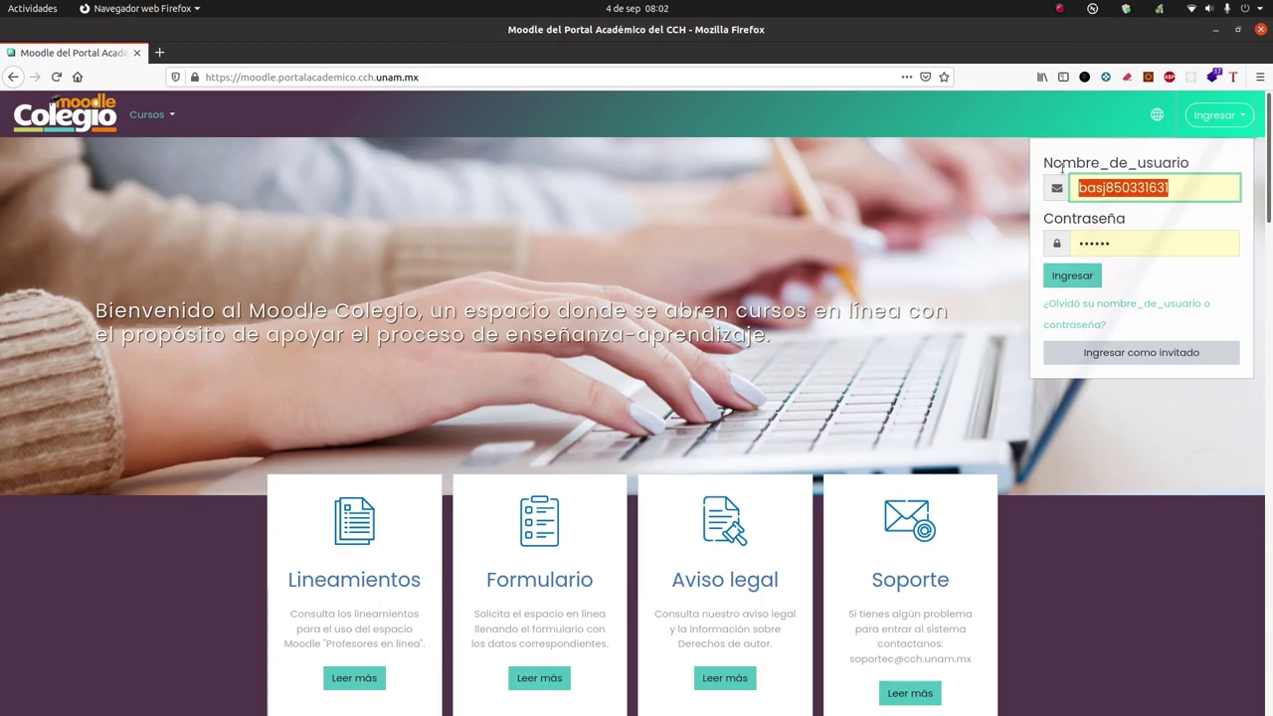
type("412022978")
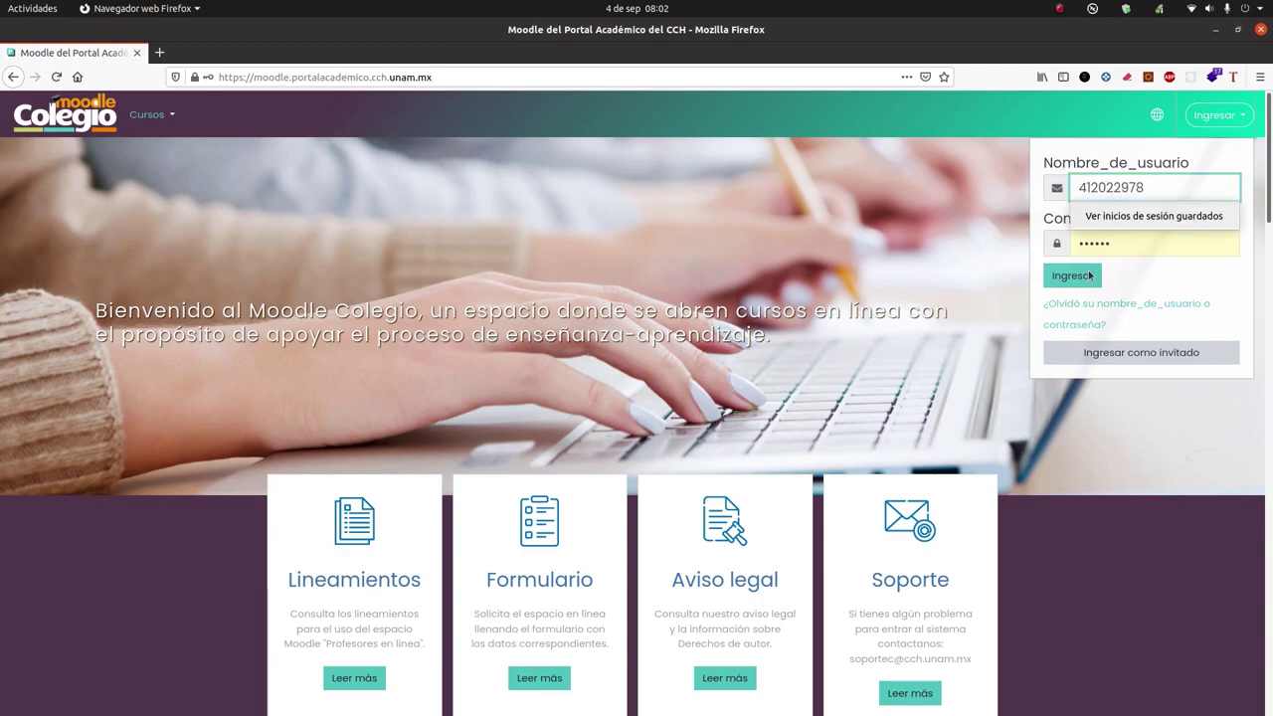
Step: Copy the account password from the notes into Contraseña and sign in
mouse_move(761, 711)
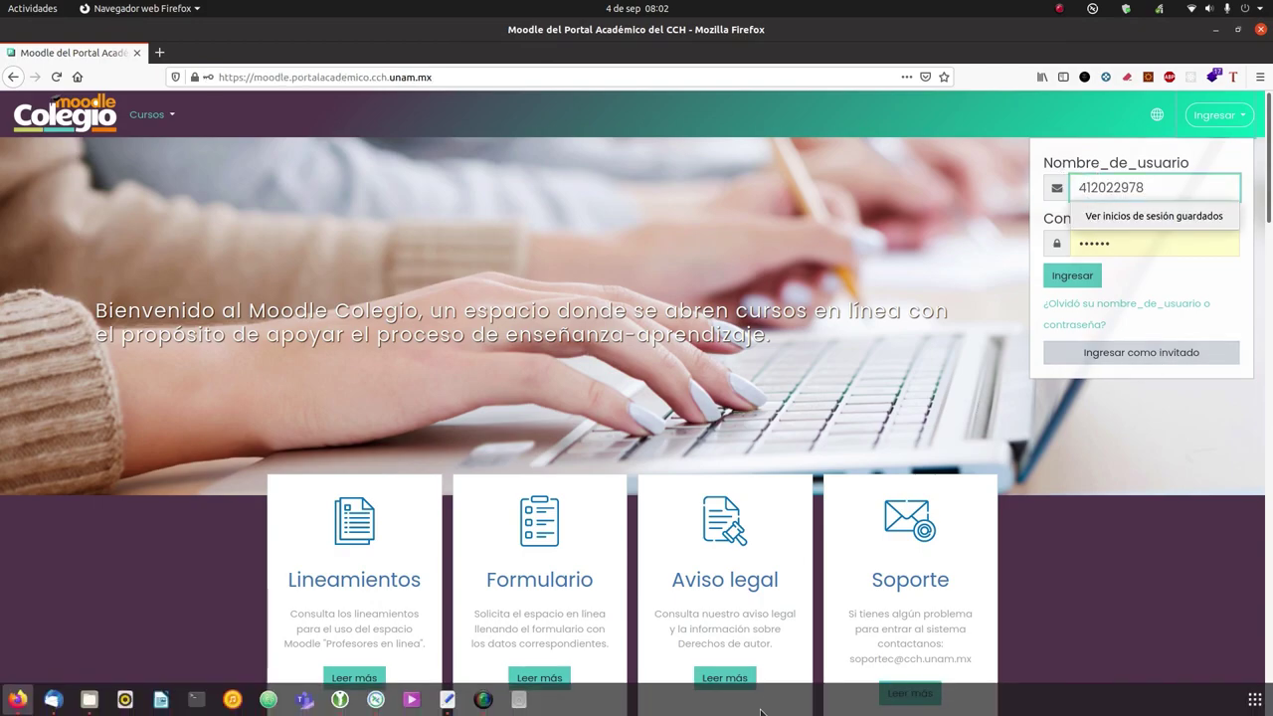
left_click(448, 700)
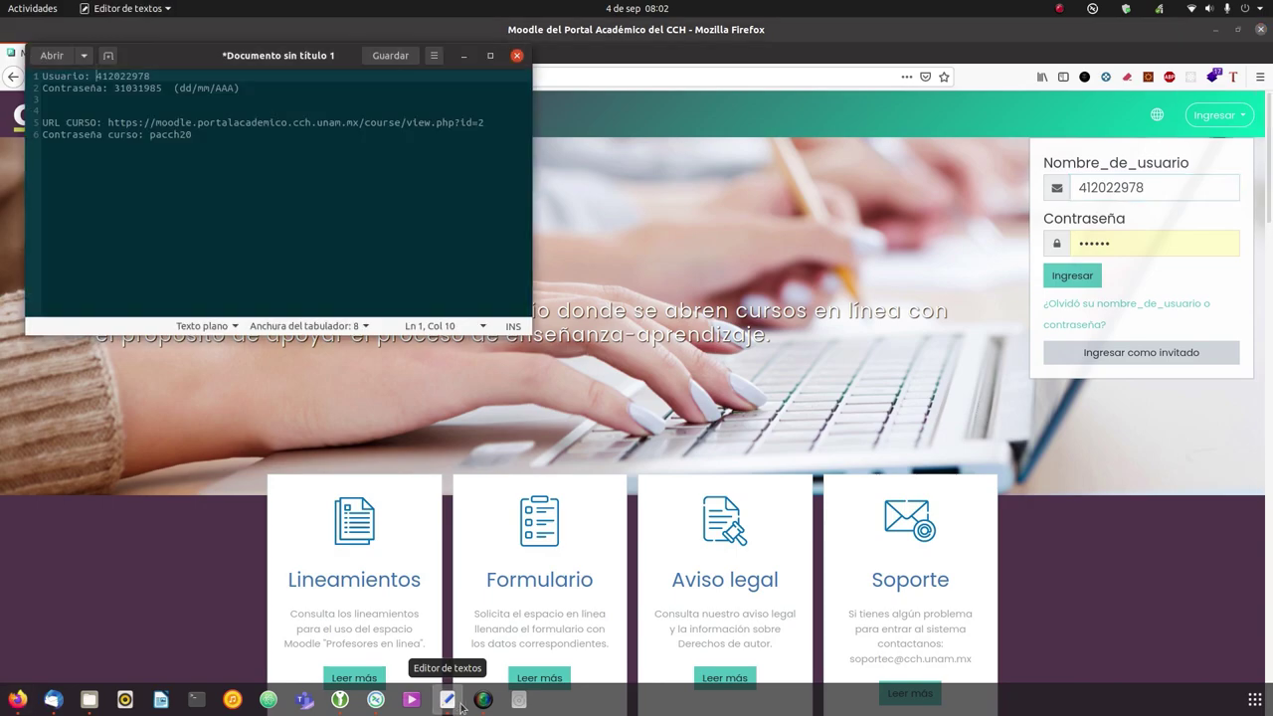
left_click(142, 89)
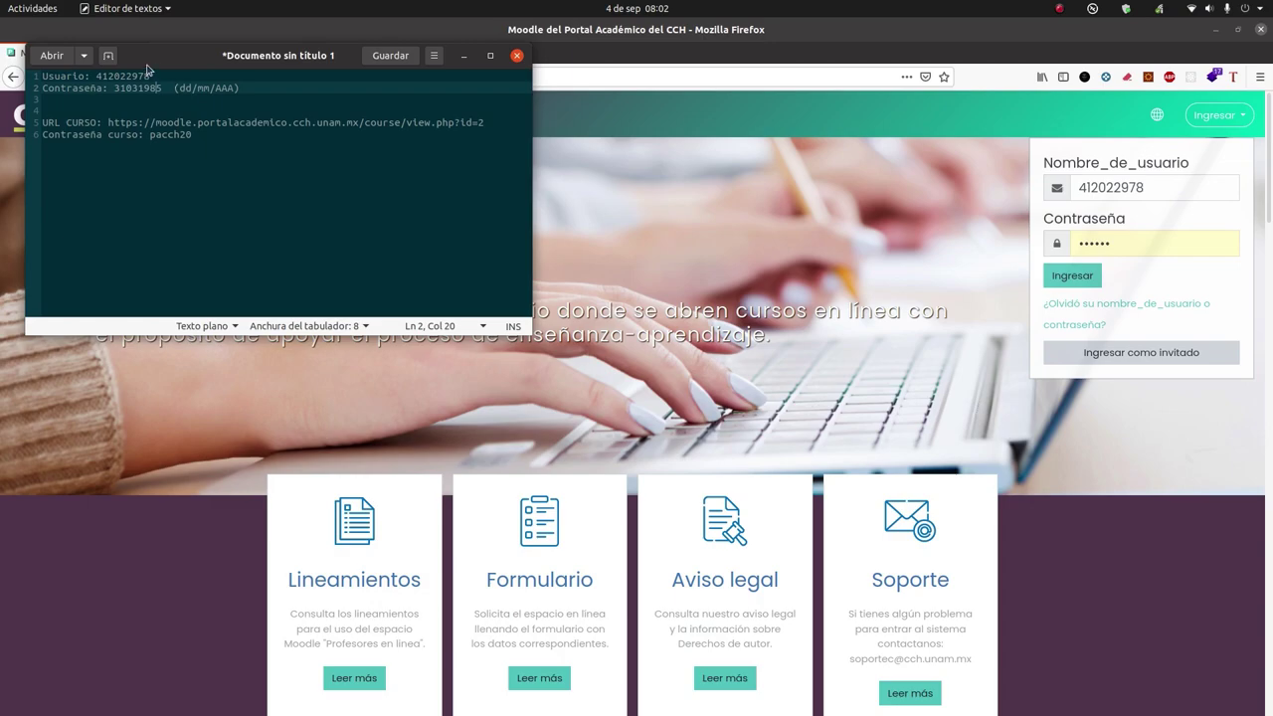
double_click(150, 87)
left_click(1129, 249)
left_click_drag(1129, 249, 1069, 246)
key("ctrl+v")
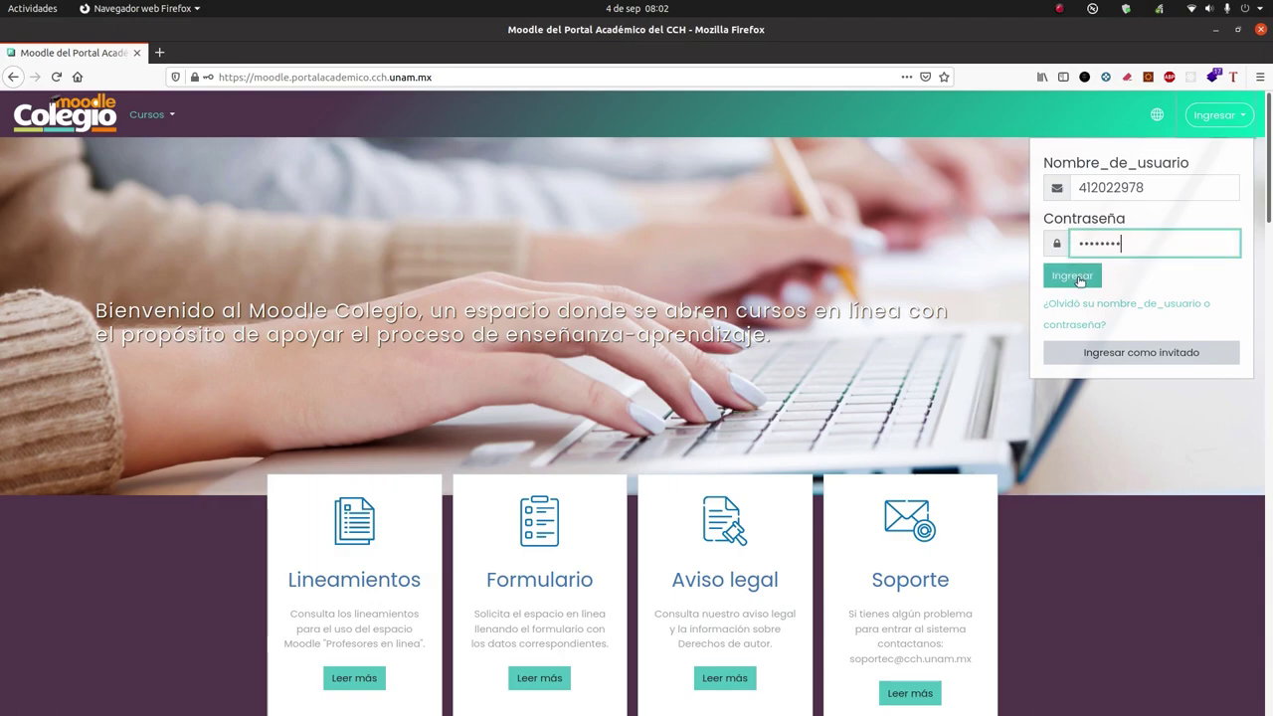
left_click(1073, 278)
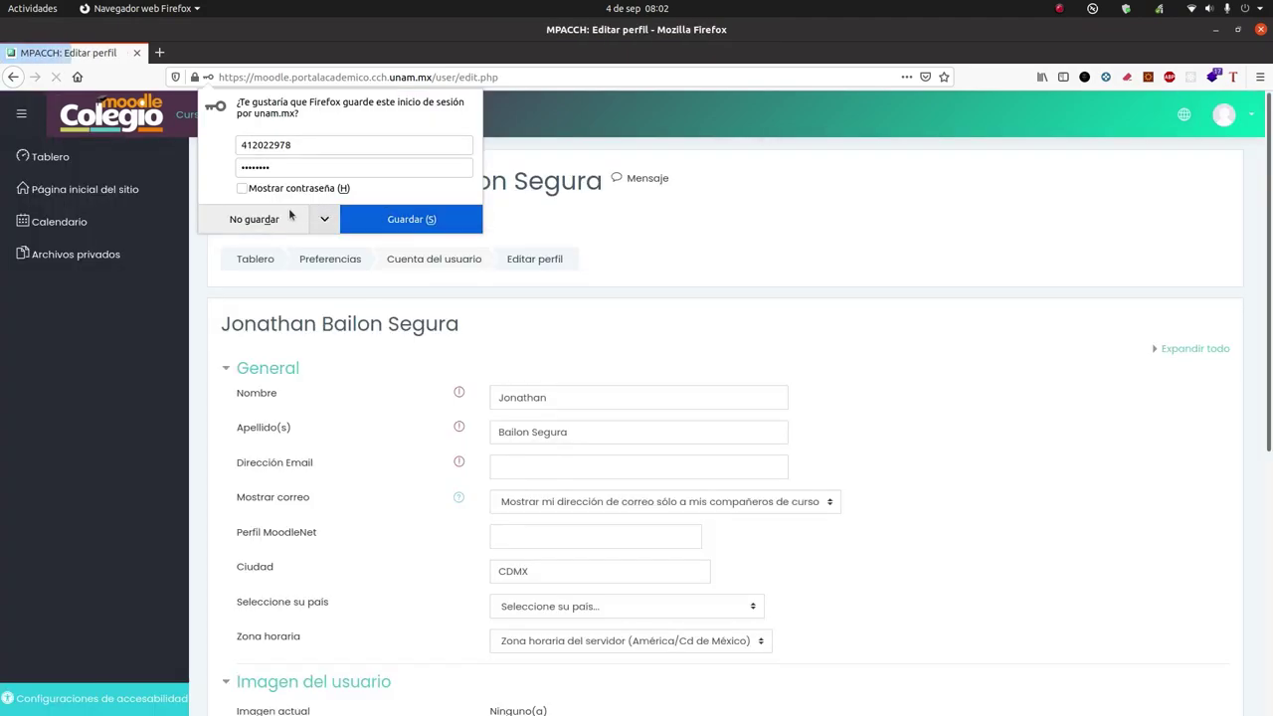
Step: Decline saving the login in the browser and enter the student's e-mail address in Dirección Email
left_click(289, 217)
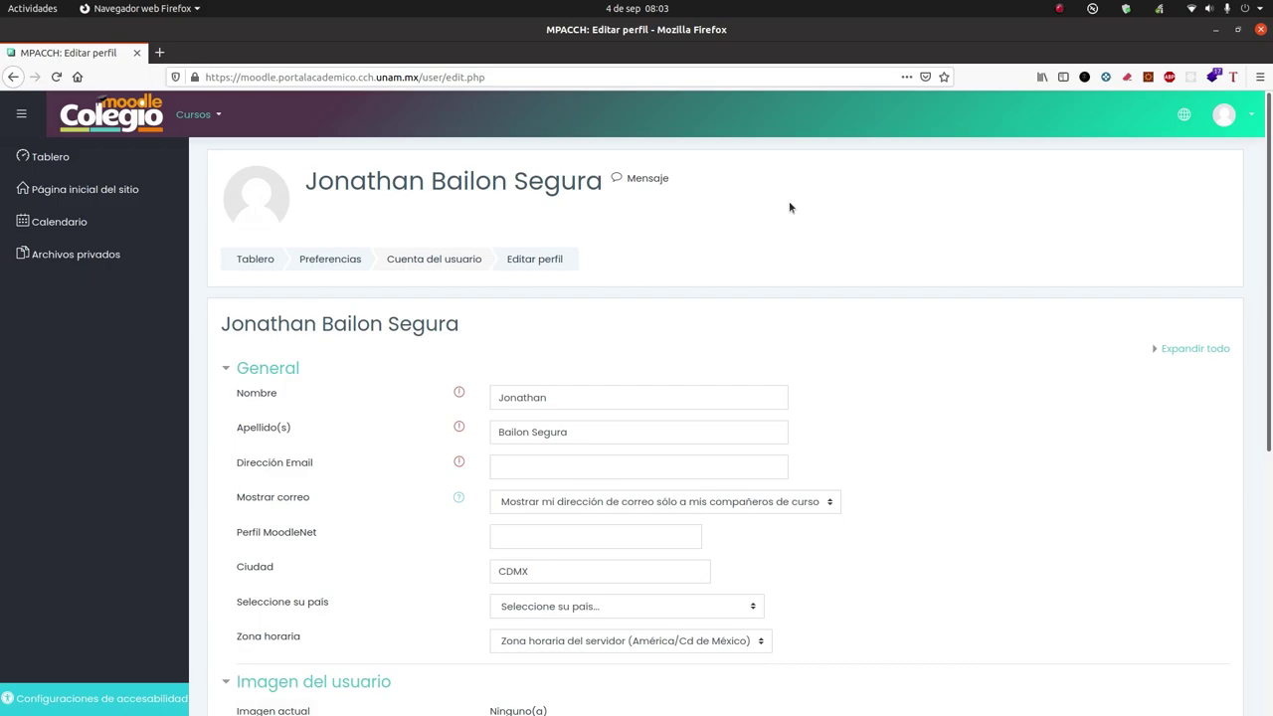
scroll(788, 207, "down", 3)
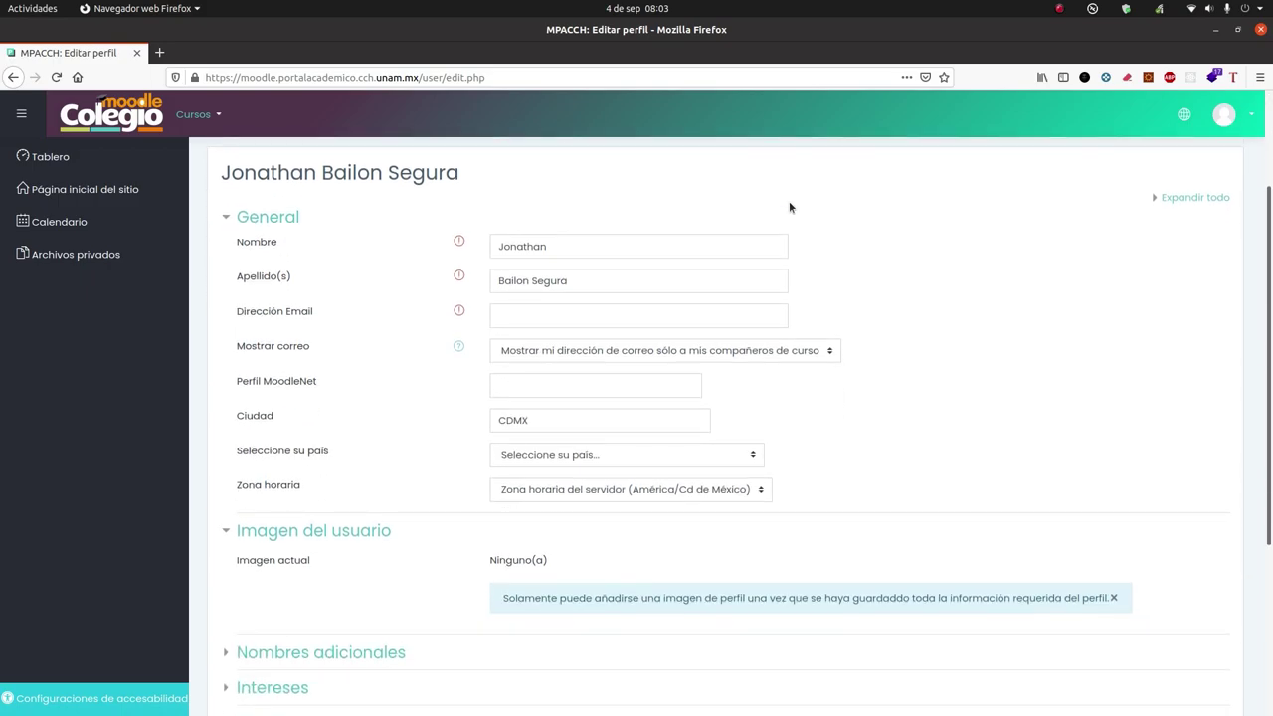
scroll(789, 206, "up", 2)
scroll(790, 207, "down", 3)
scroll(917, 341, "down", 4)
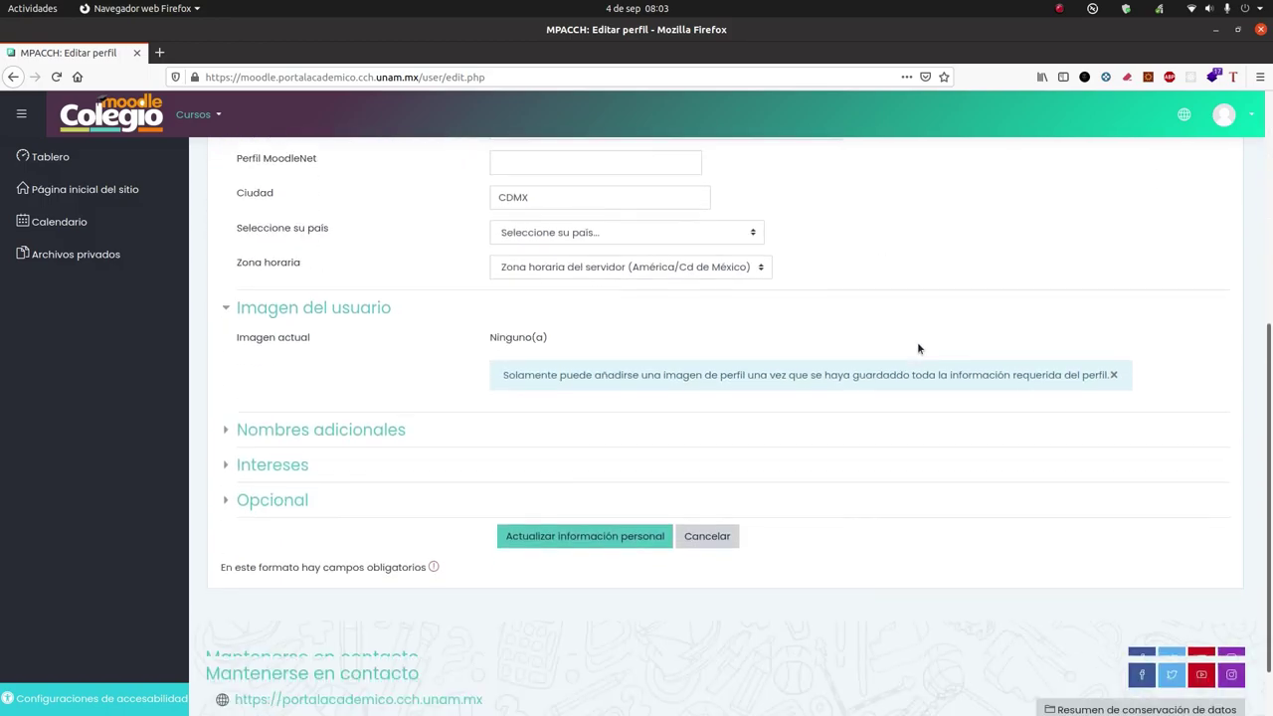
scroll(917, 342, "up", 6)
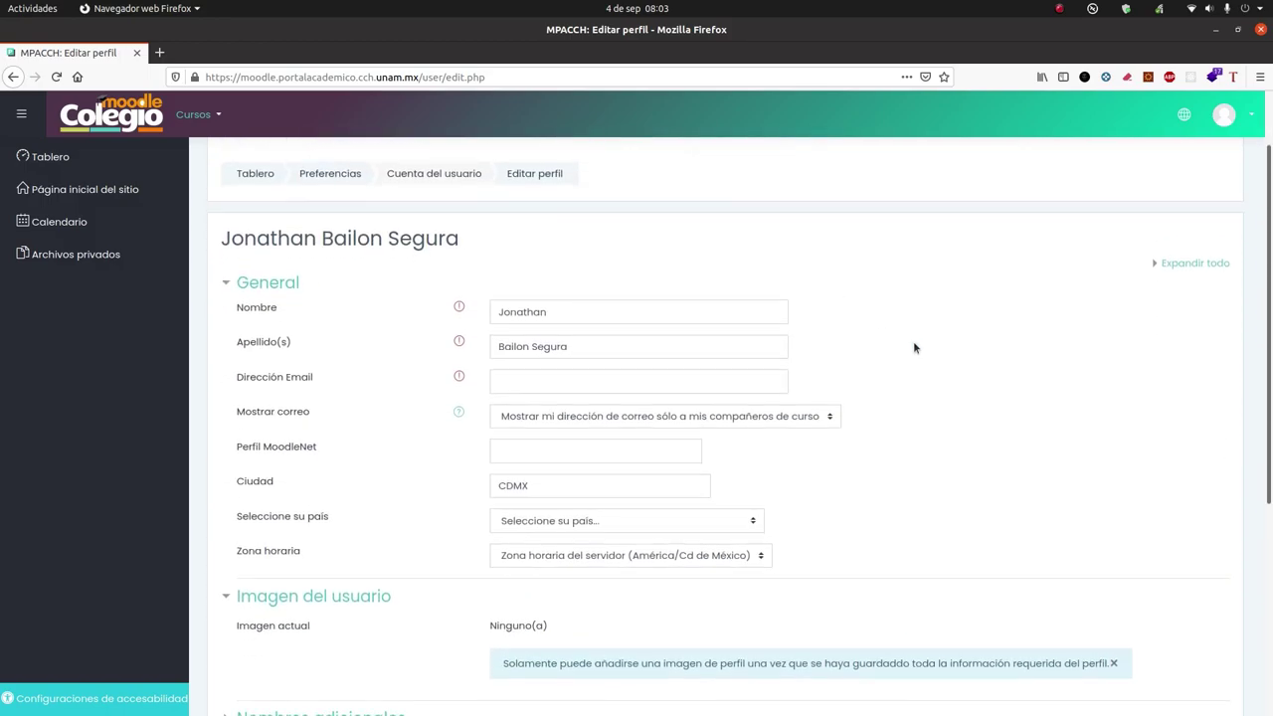
left_click(678, 382)
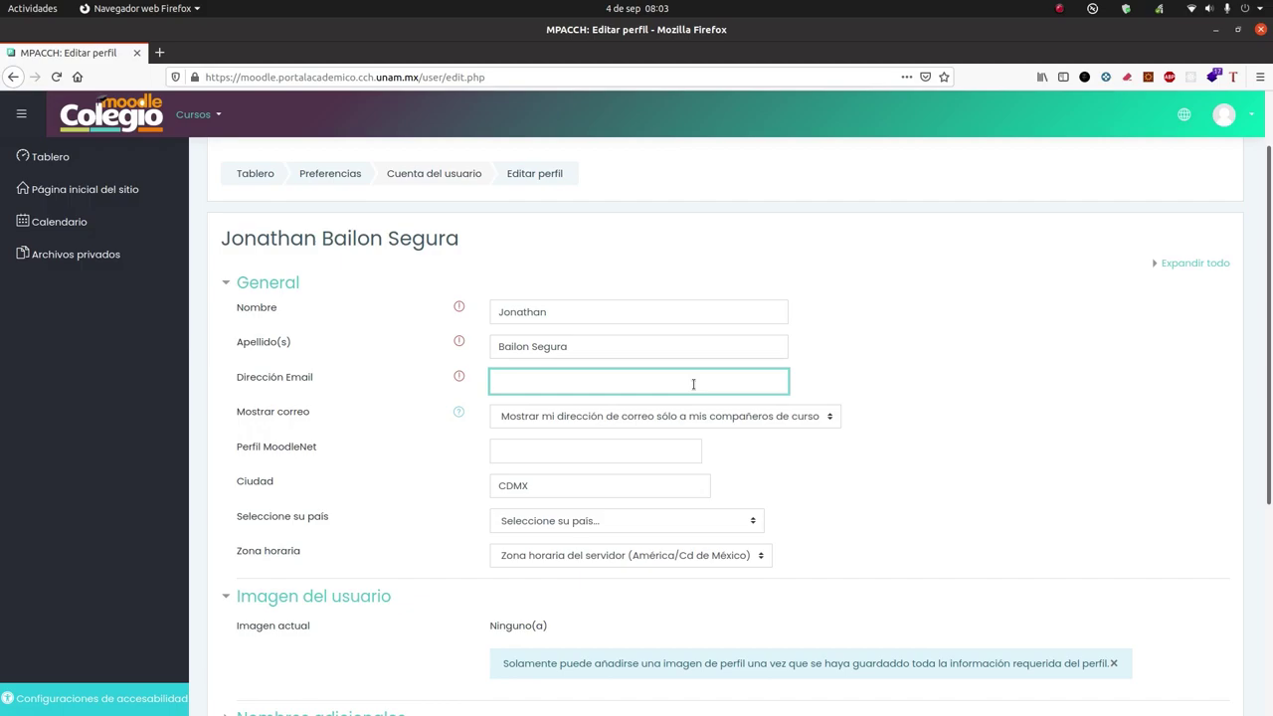
Step: Choose México as the country and save the personal information
scroll(694, 384, "down", 2)
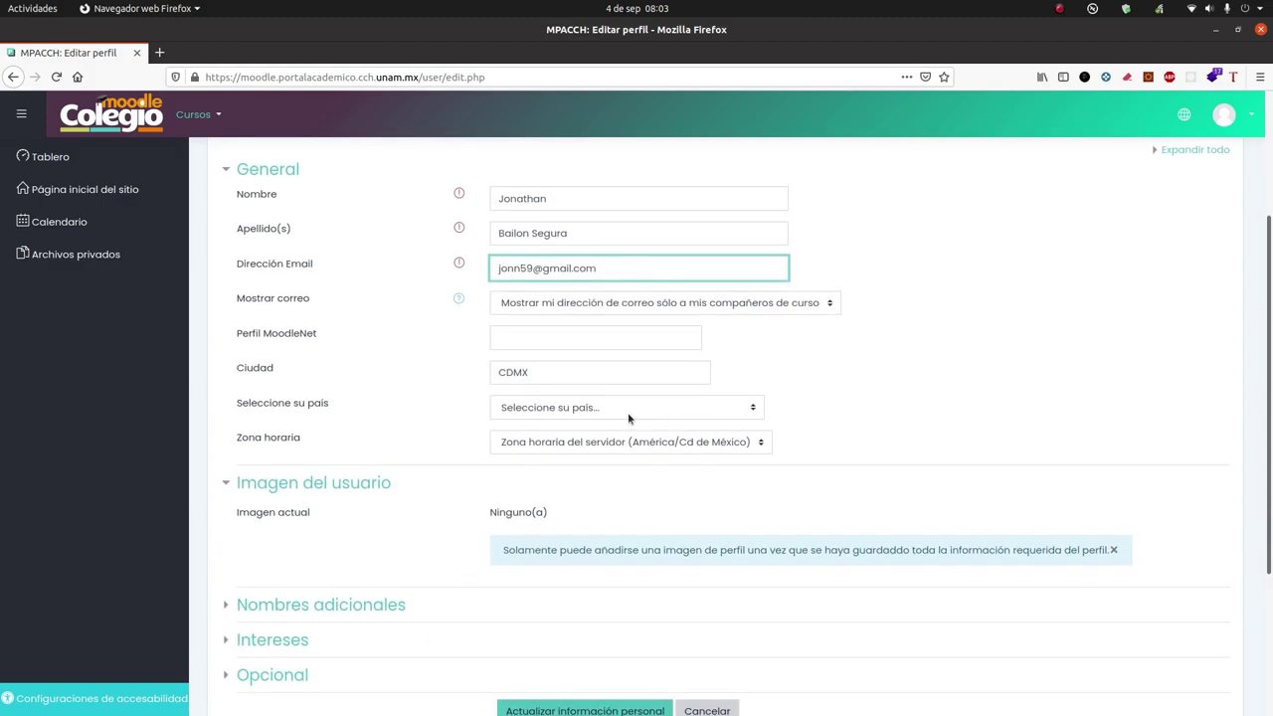
left_click(626, 416)
scroll(575, 247, "down", 15)
scroll(577, 246, "down", 20)
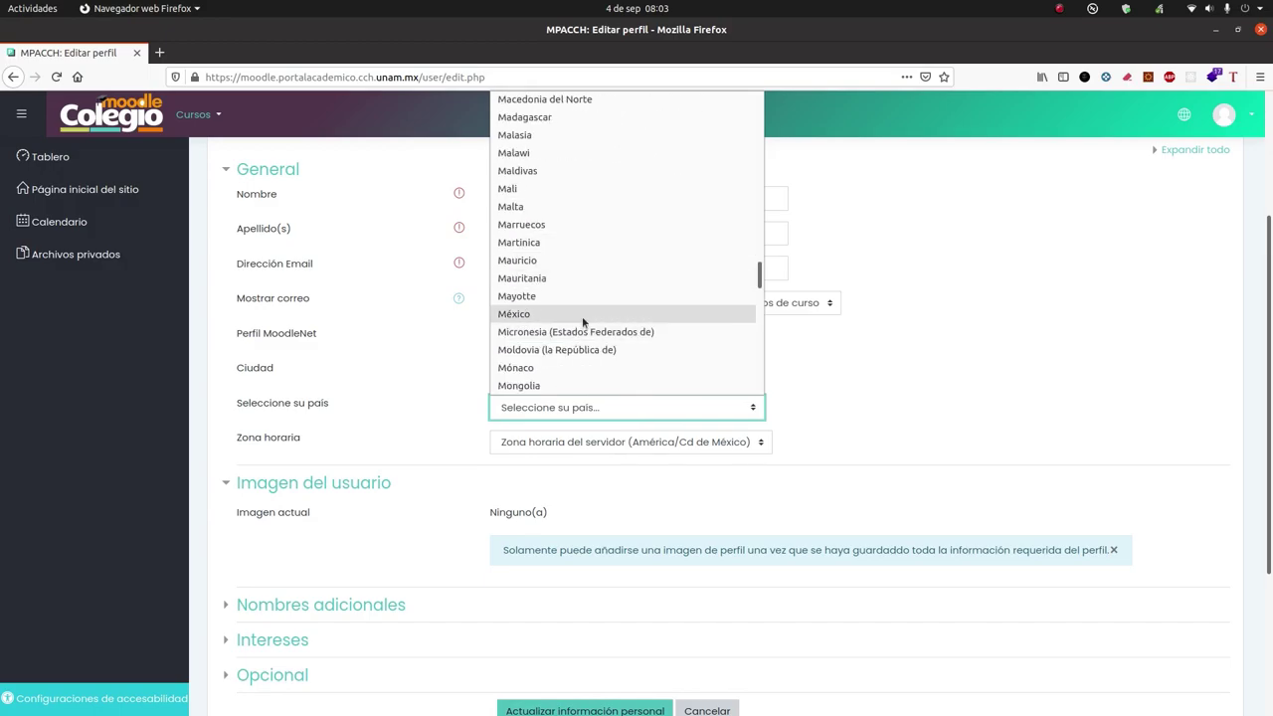
left_click(585, 318)
scroll(997, 476, "down", 3)
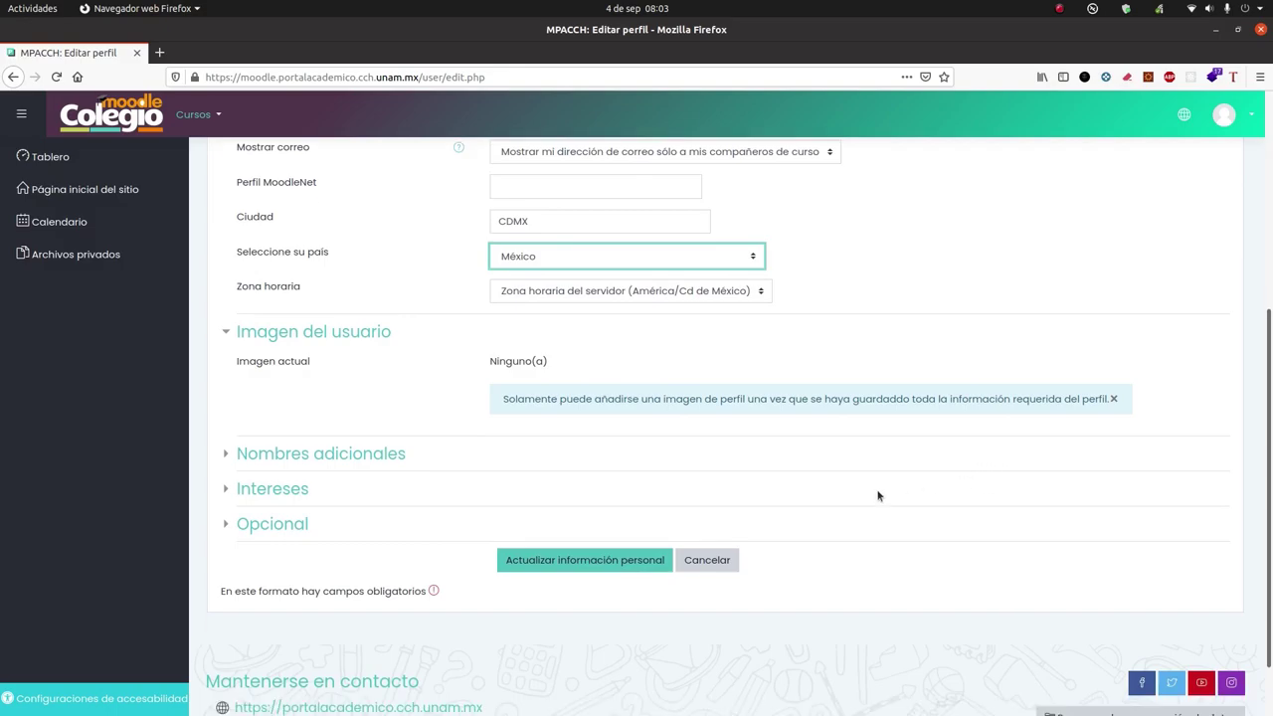
left_click(609, 563)
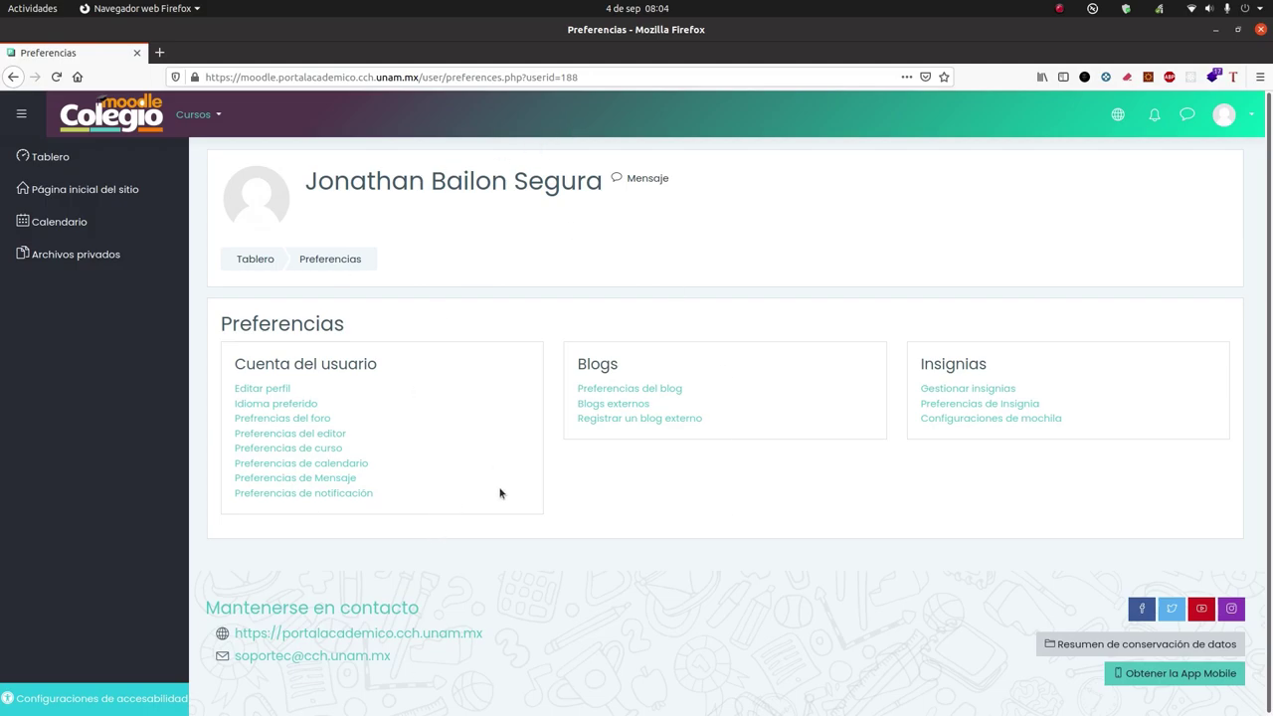
Step: Copy the Introducción a la programación course URL from the notes and load it in Firefox
mouse_move(597, 712)
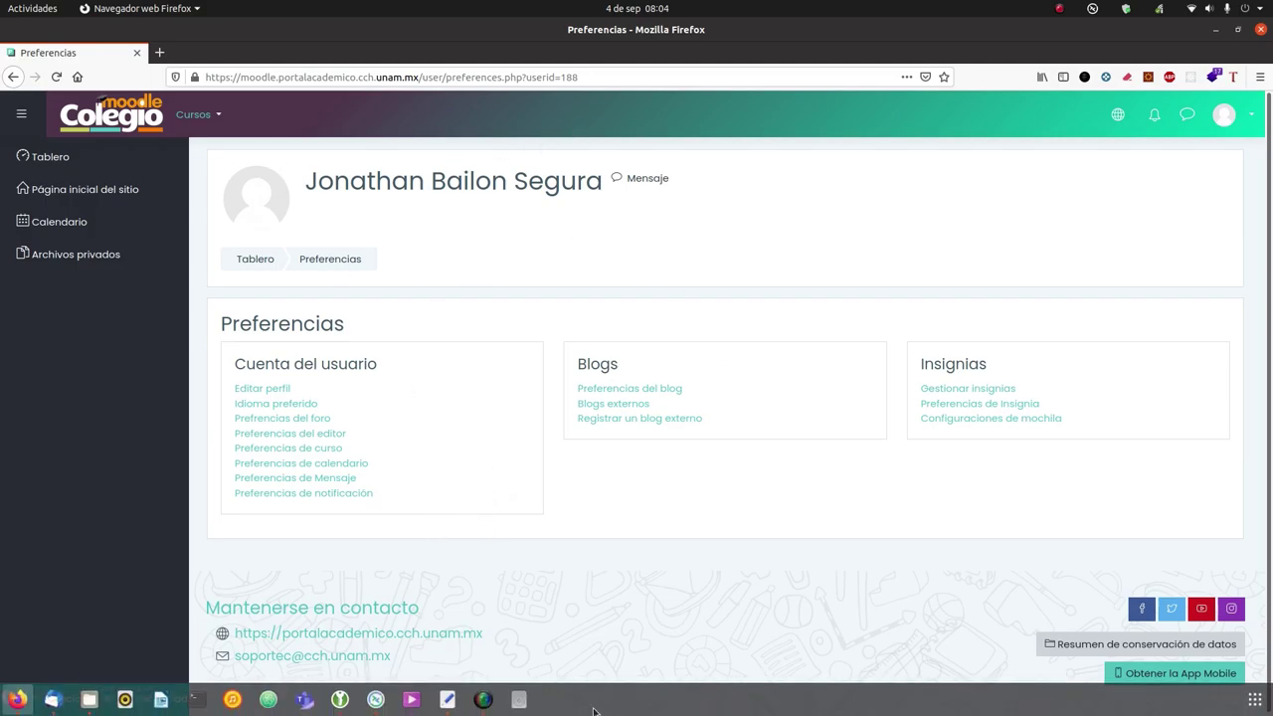
left_click(448, 706)
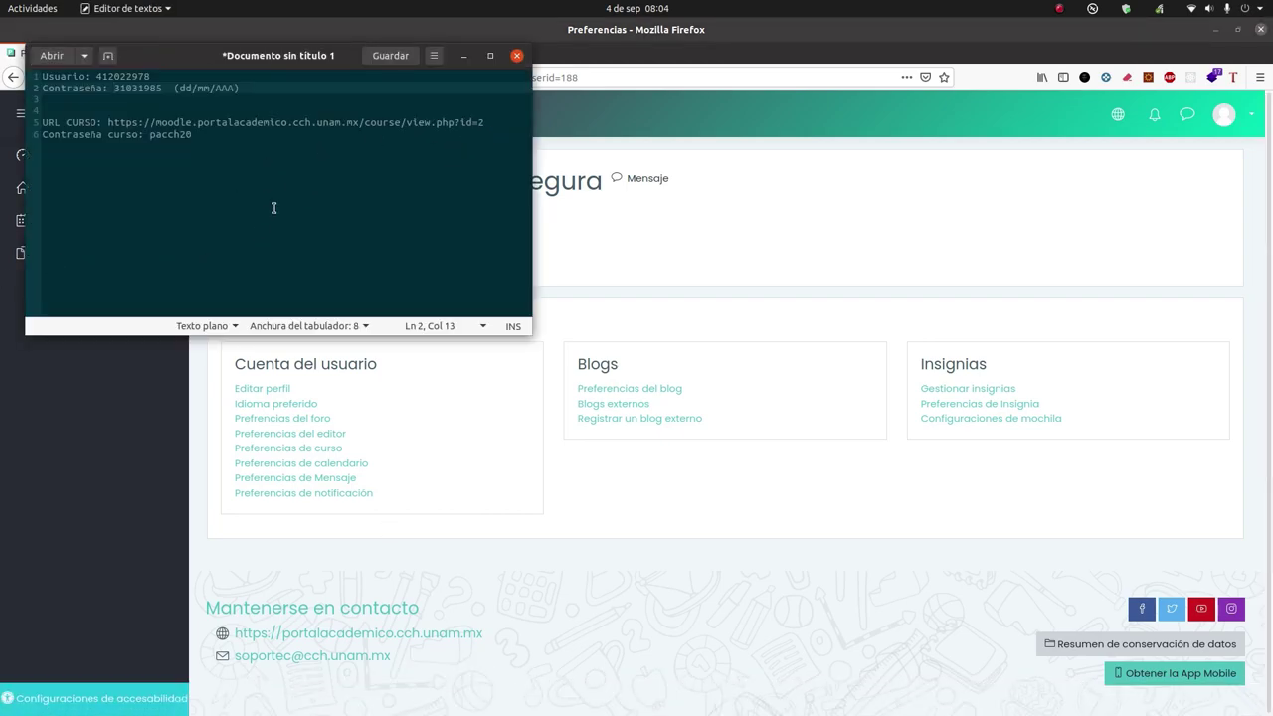
left_click_drag(107, 123, 192, 134)
left_click_drag(448, 128, 484, 125)
key("ctrl+c")
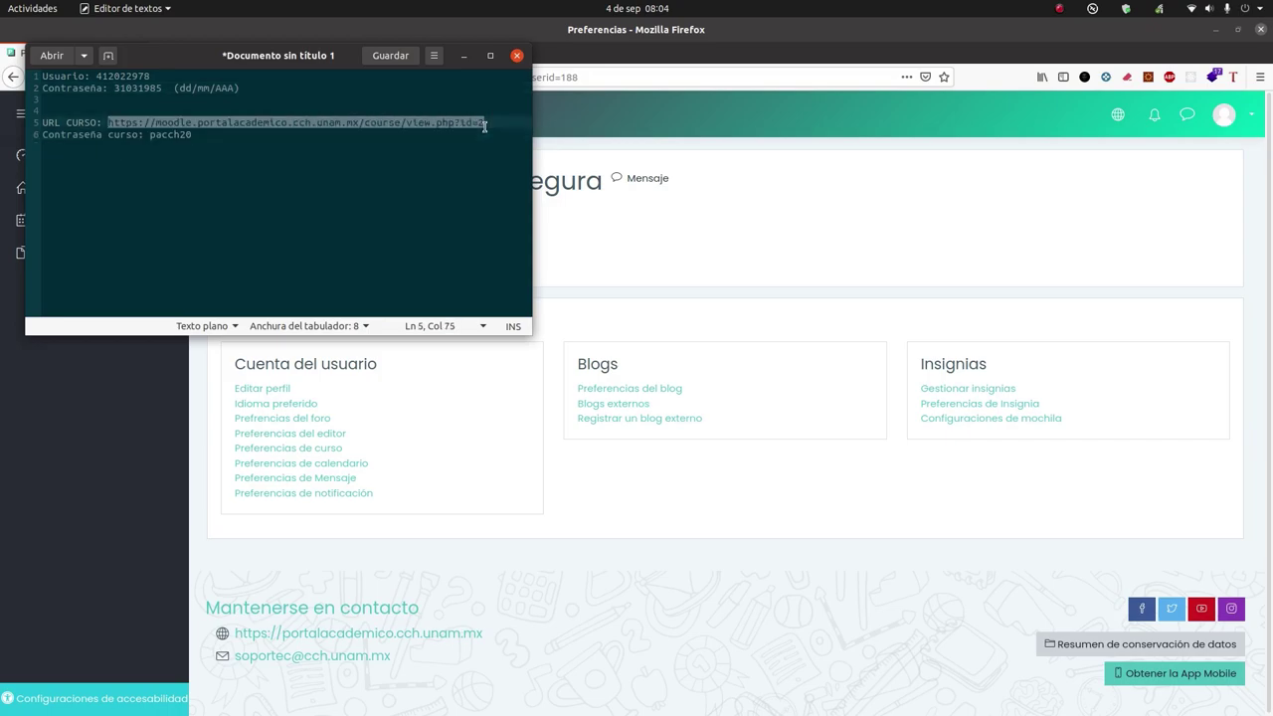
left_click(627, 104)
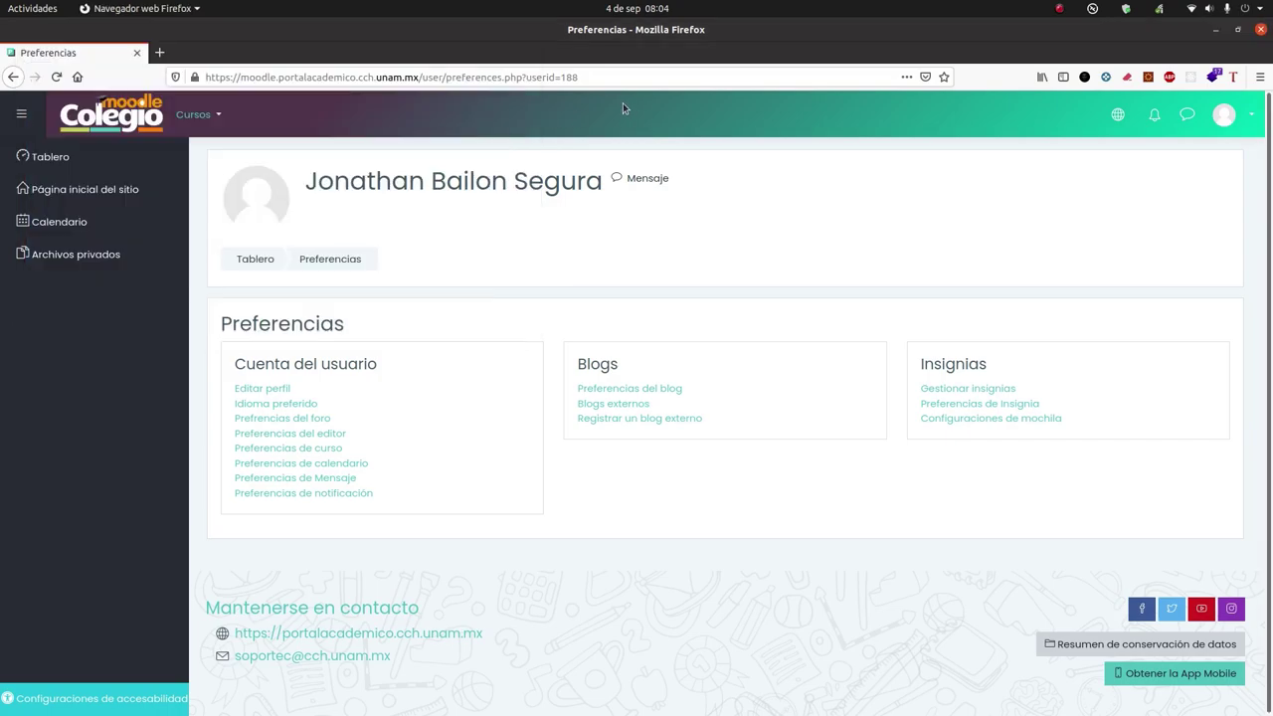
left_click(608, 77)
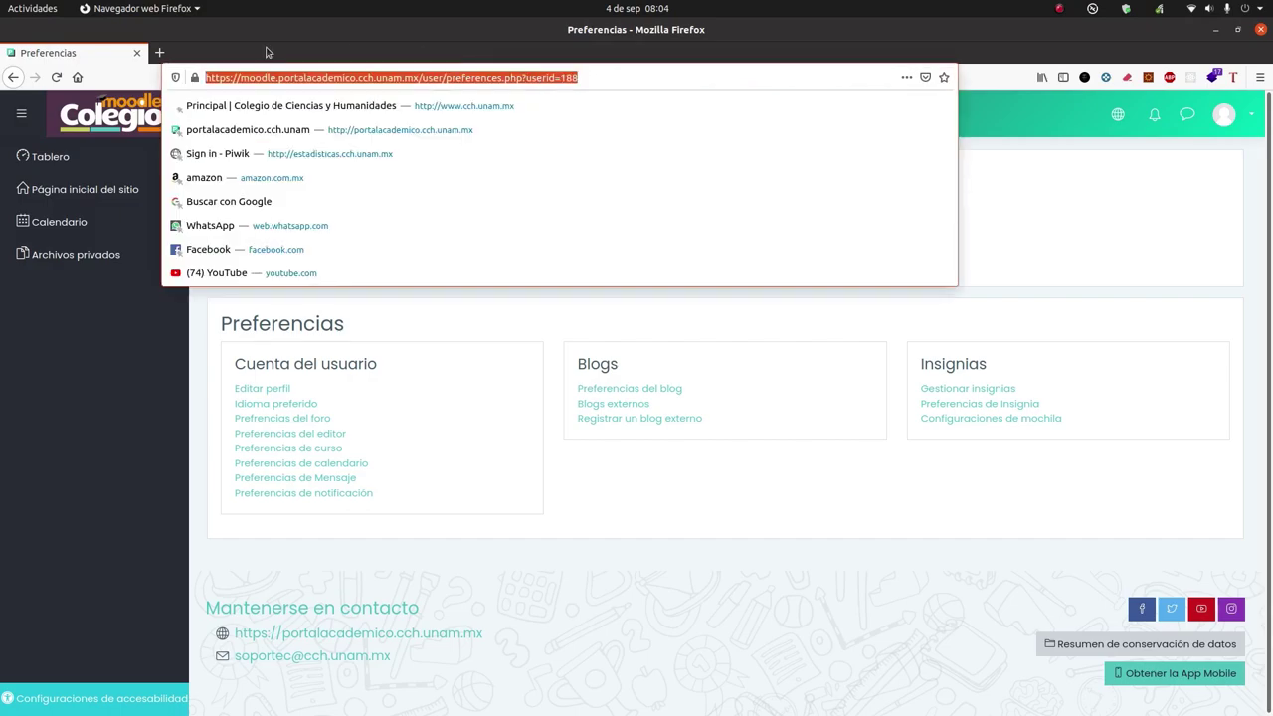
key("ctrl+v")
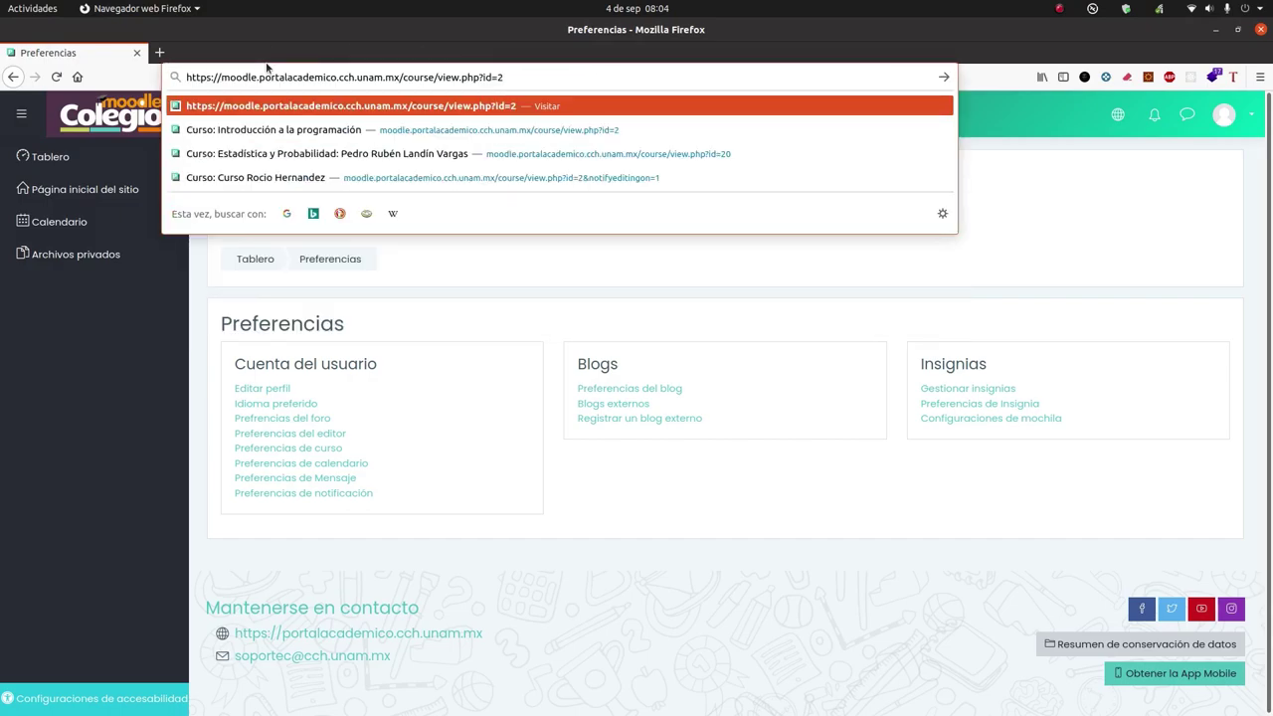
key("Return")
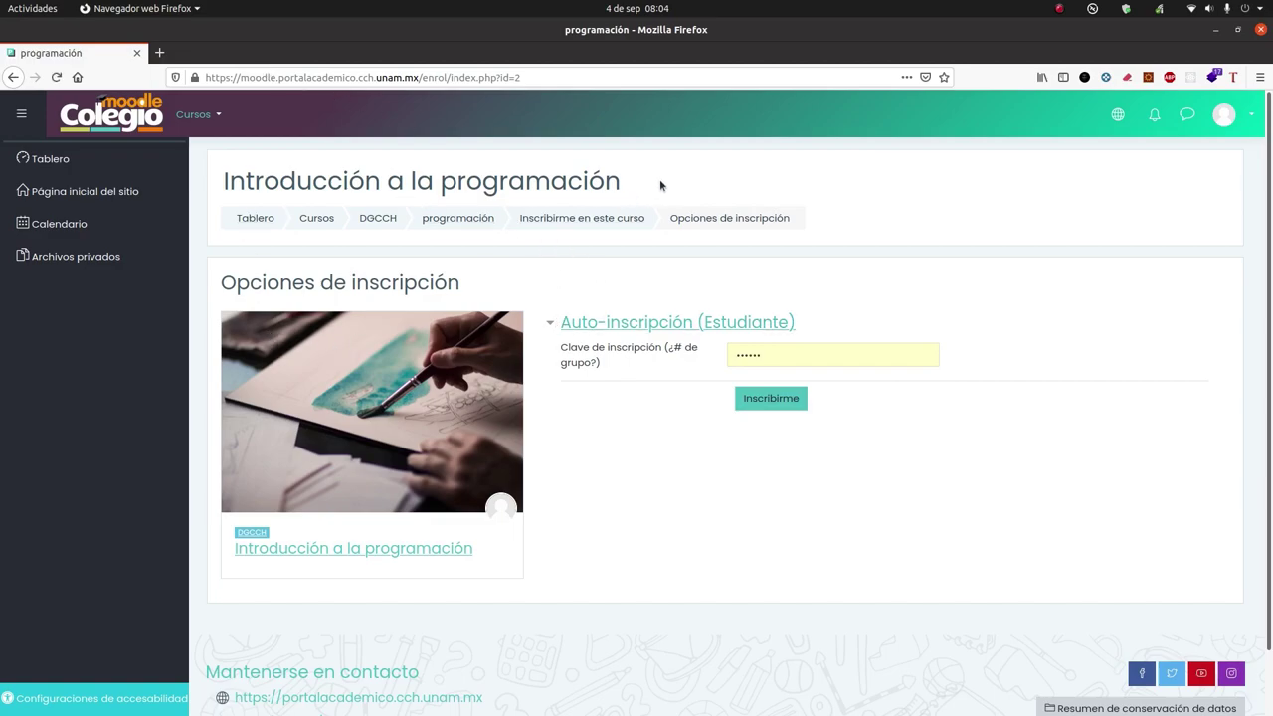
Step: Select the course enrolment key in the text notes
left_click_drag(588, 181, 672, 217)
left_click(680, 203)
left_click_drag(762, 355, 709, 360)
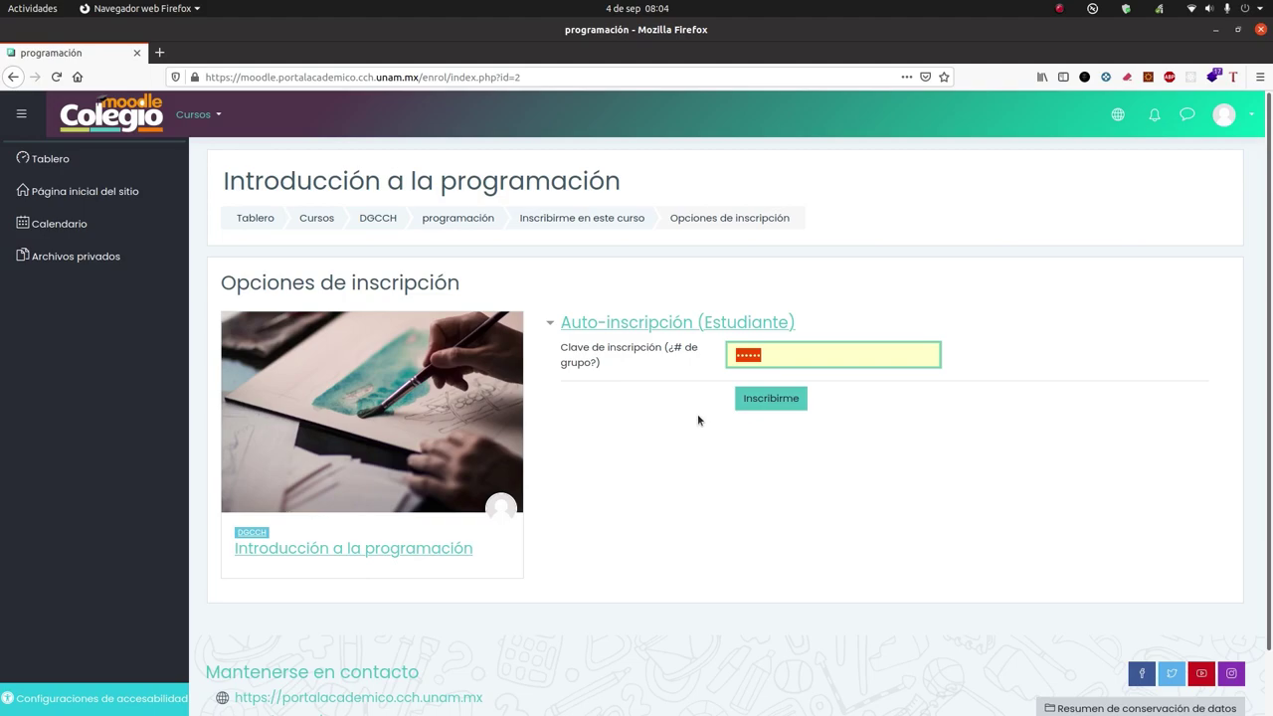
mouse_move(514, 706)
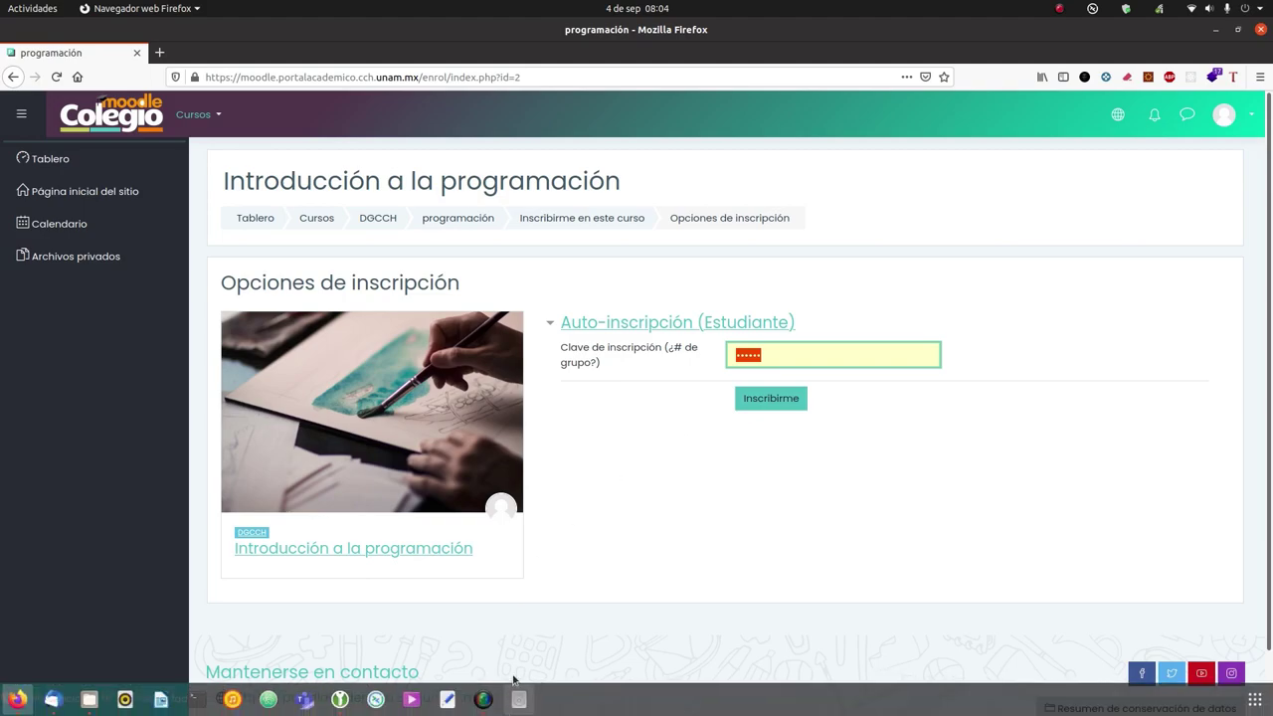
left_click(446, 700)
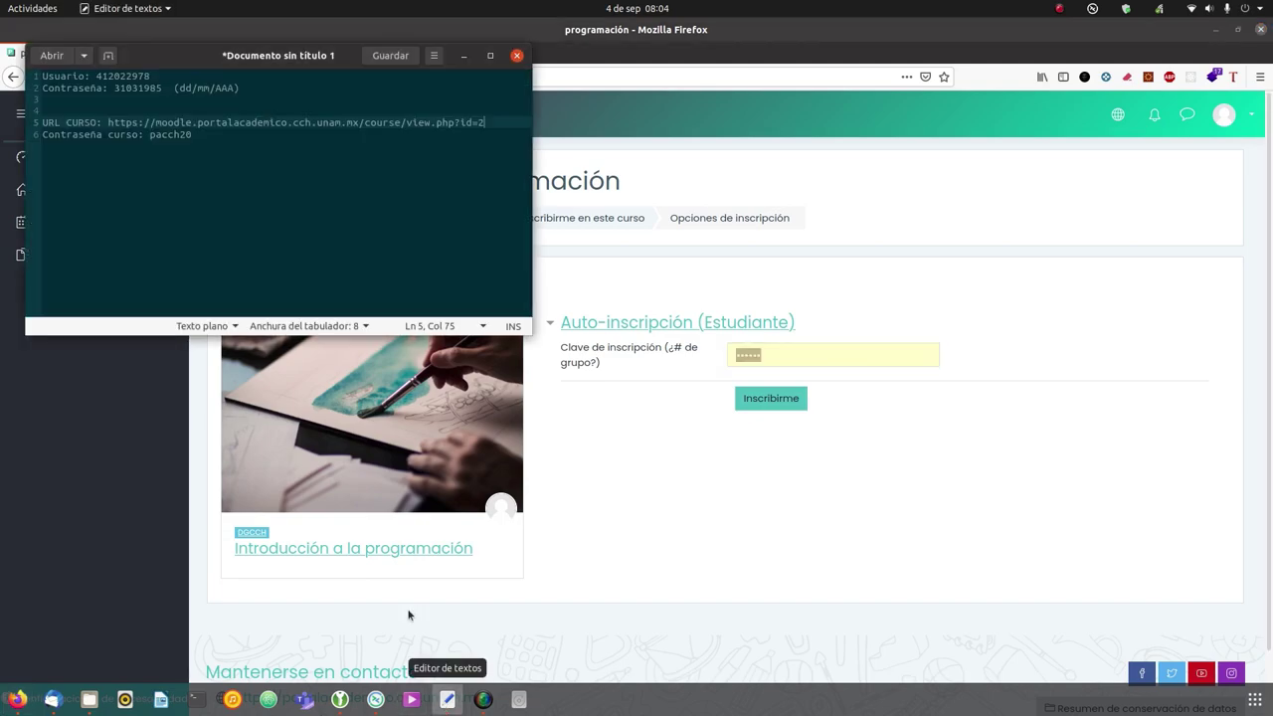
double_click(175, 134)
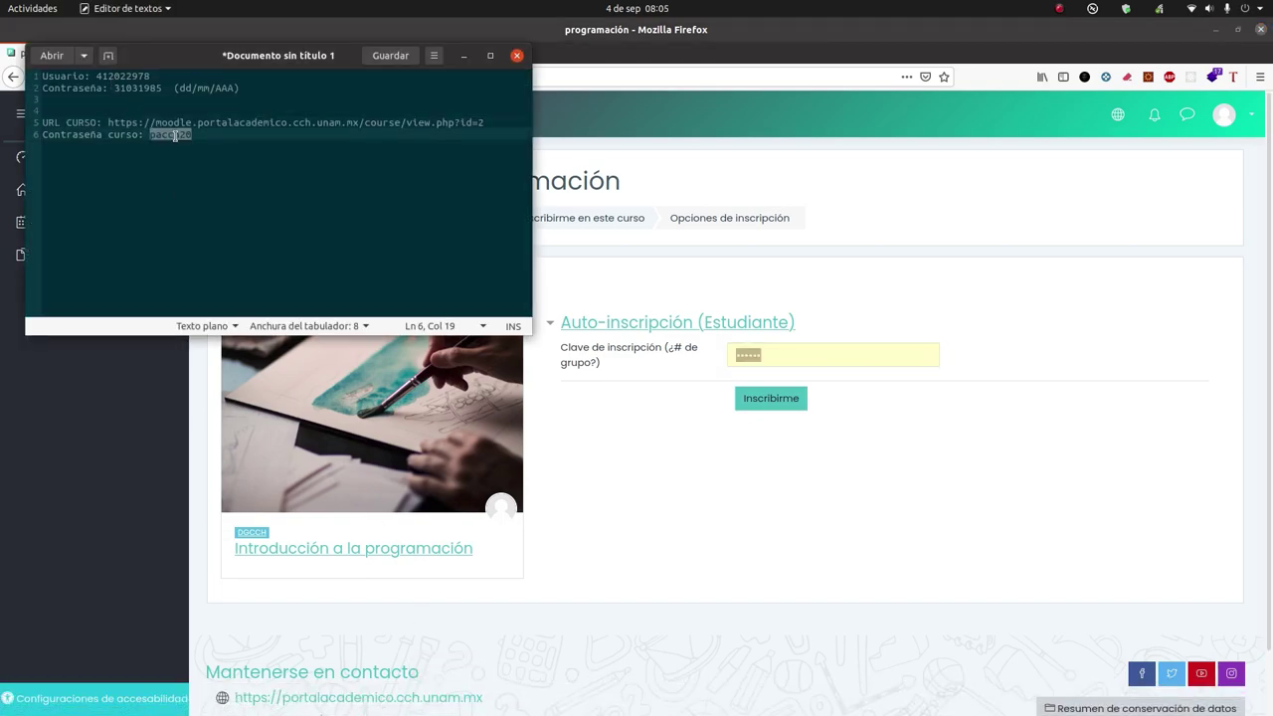
Step: Enter the course's enrolment key in Clave de inscripción, enrol, and decline saving the password
left_click(817, 568)
left_click(758, 356)
left_click_drag(758, 356, 723, 360)
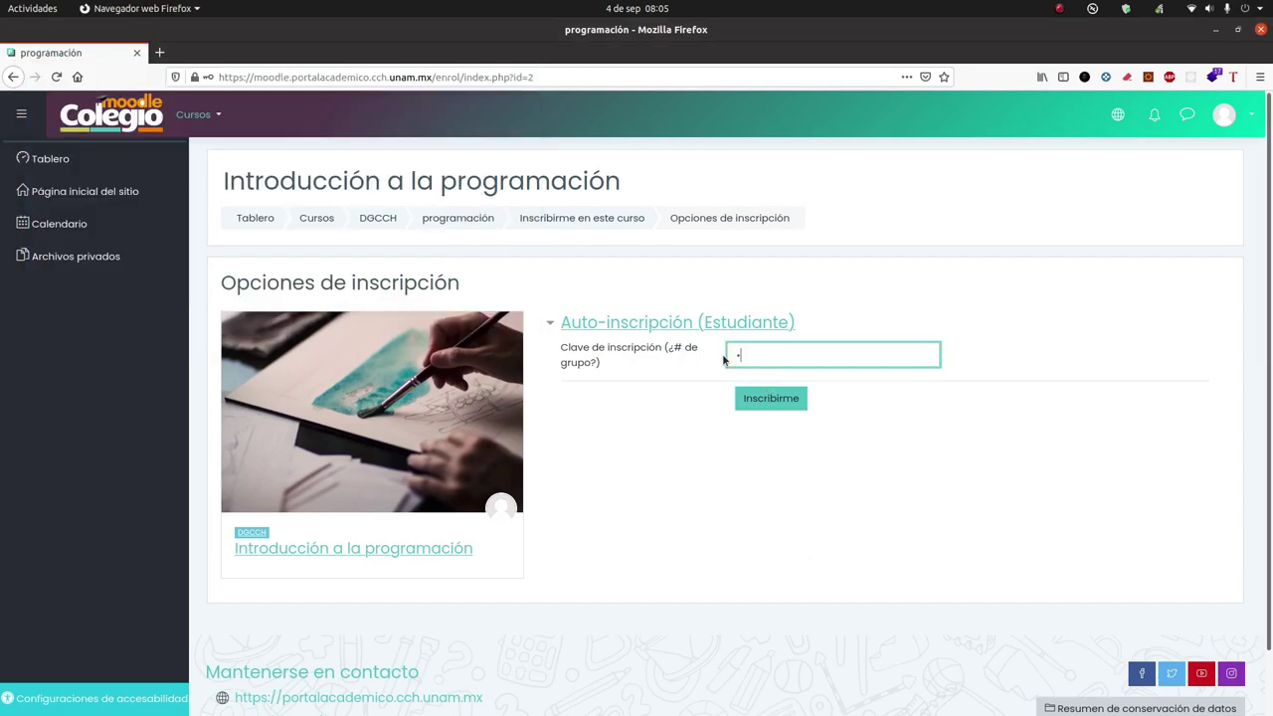
left_click(777, 404)
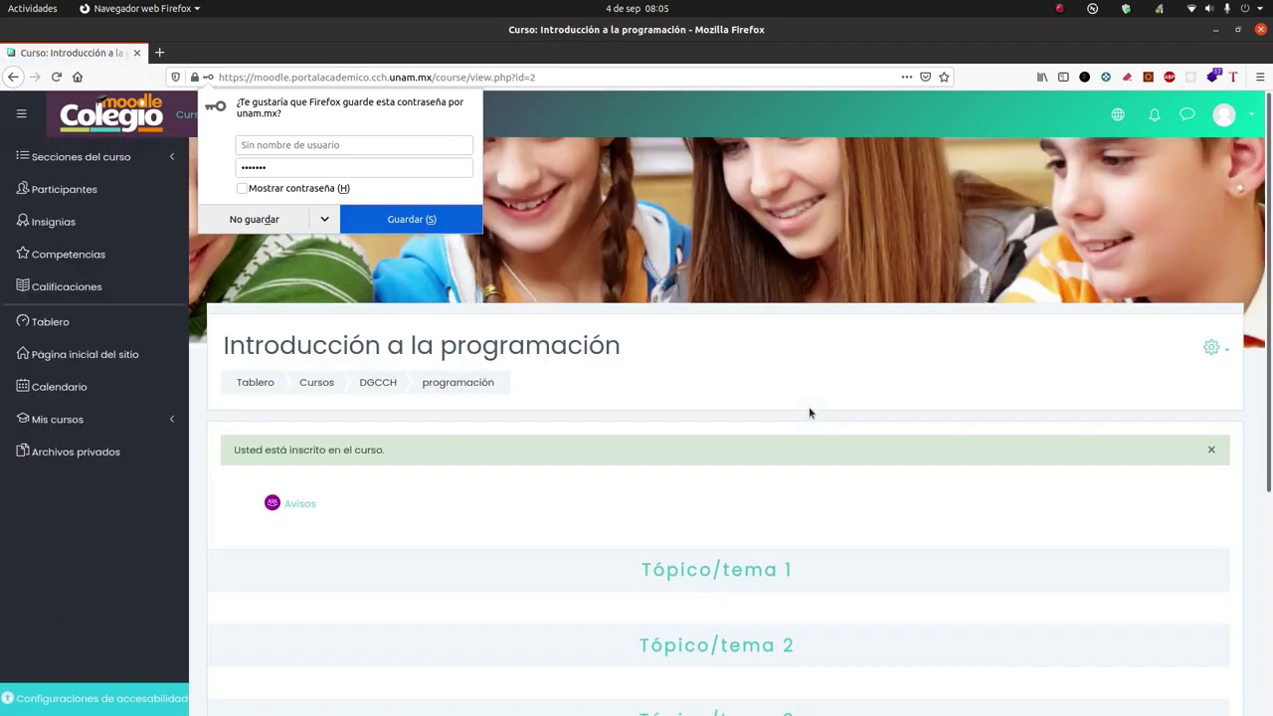
left_click(264, 222)
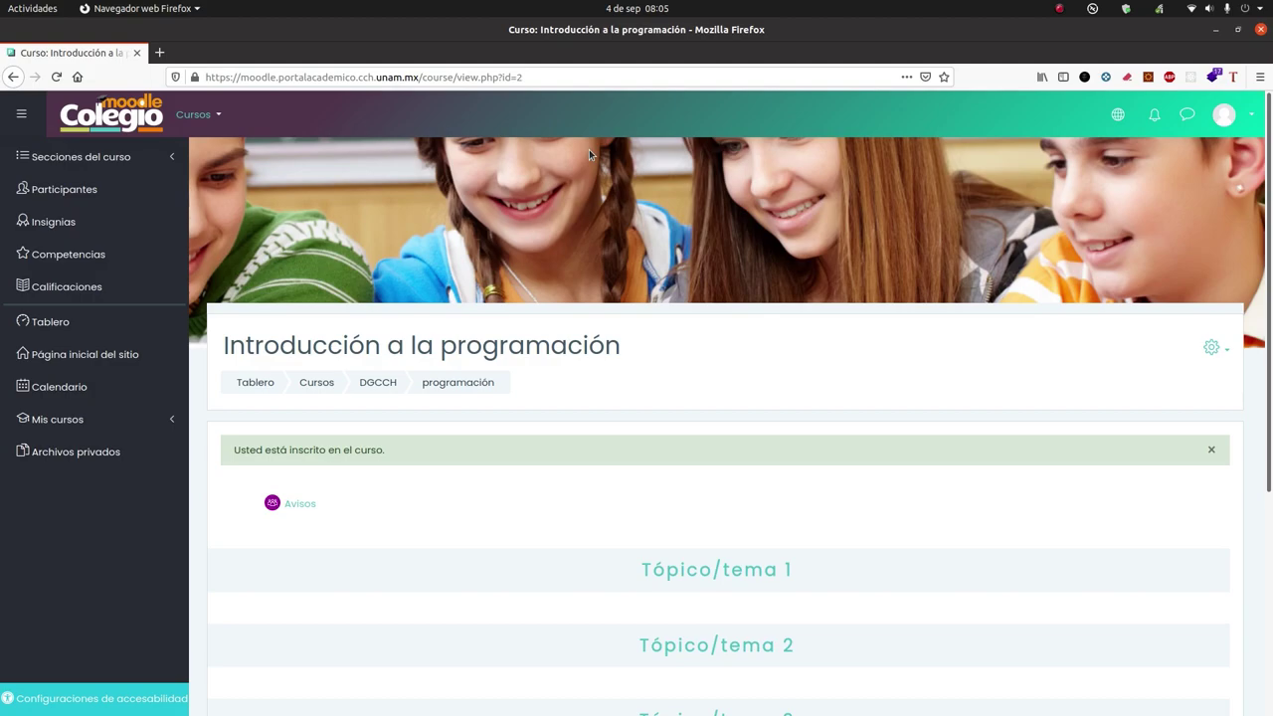
Step: Open the Cursos menu in the Moodle header
left_click(195, 115)
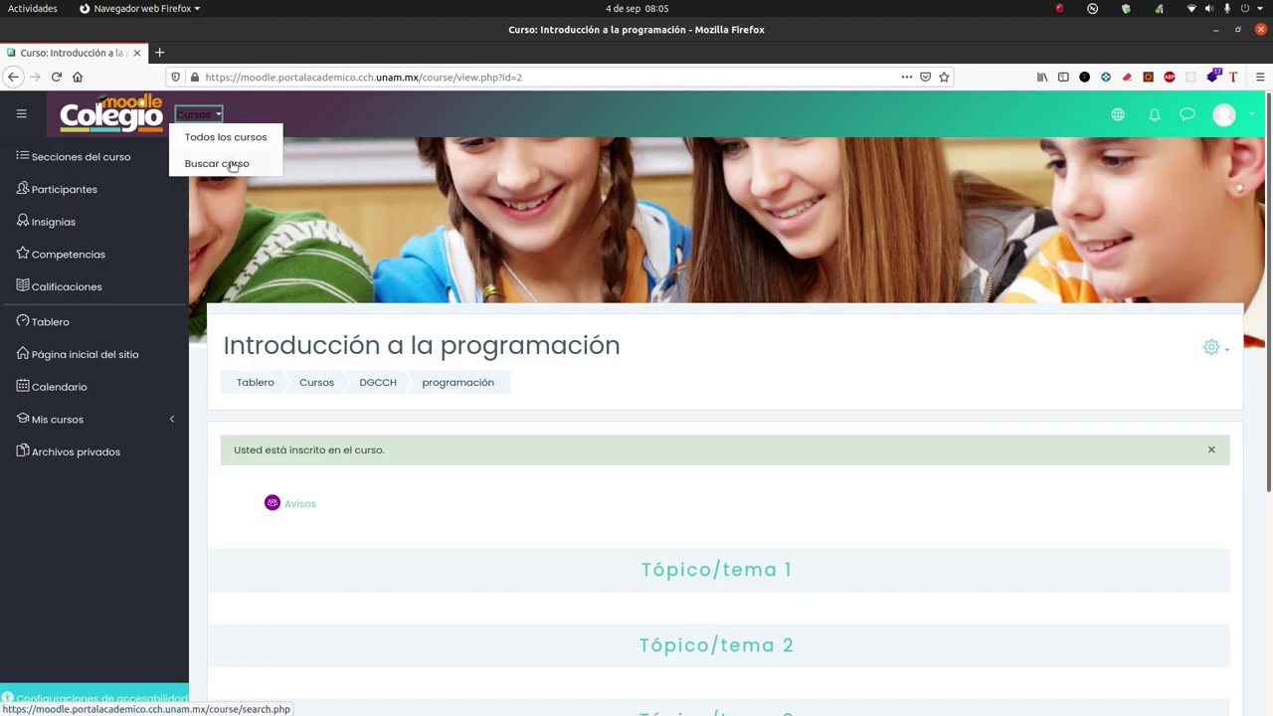
Step: Search courses for 'programación' and open Introducción a la programación from the result
left_click(212, 116)
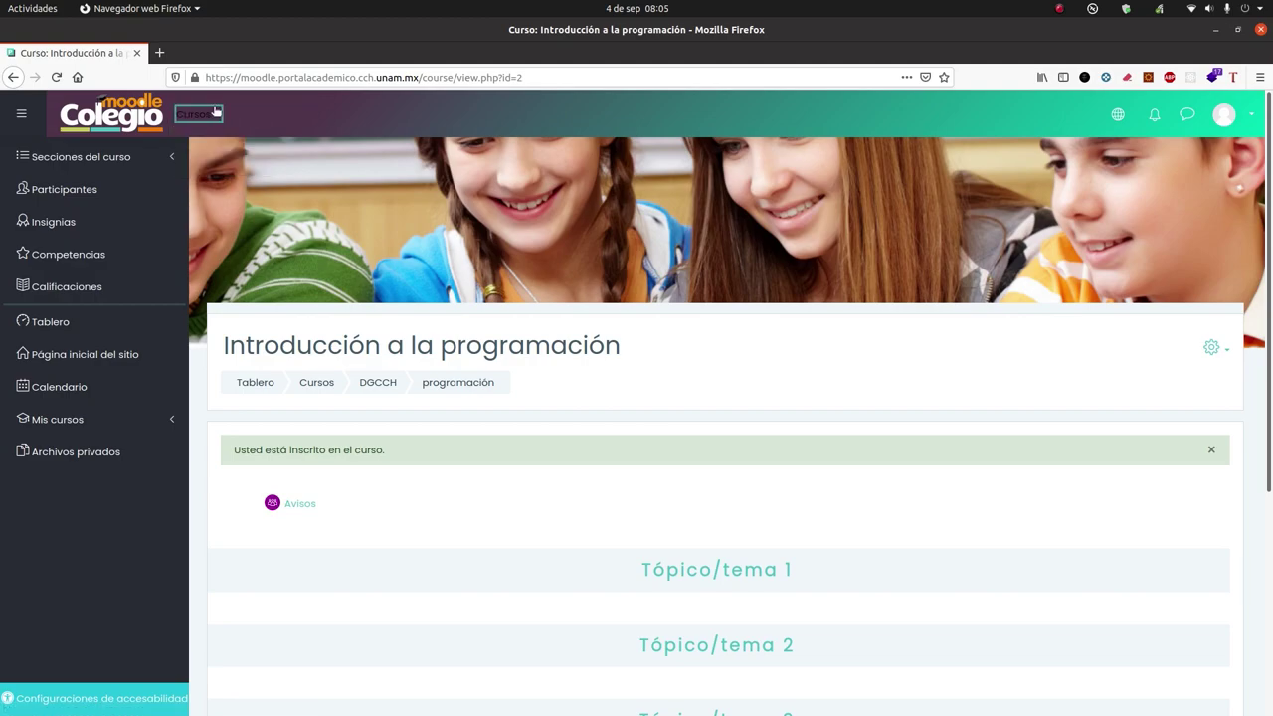
left_click(212, 116)
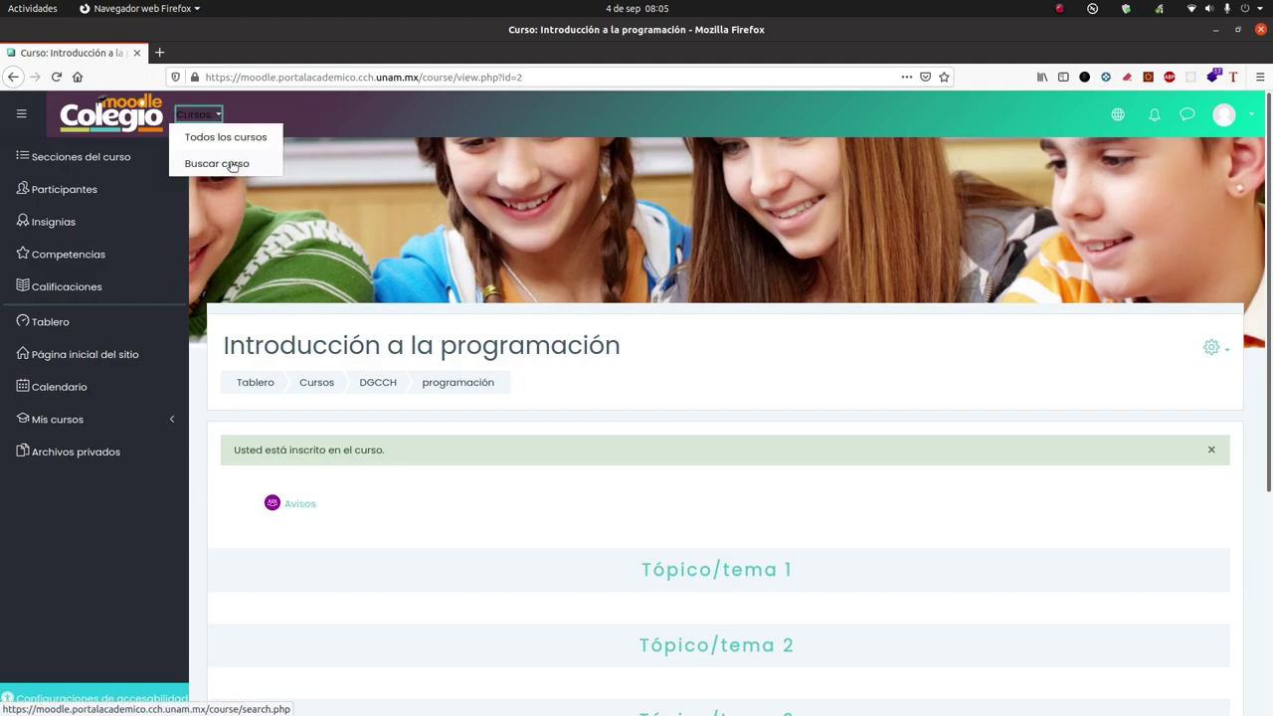
left_click(231, 165)
left_click(355, 296)
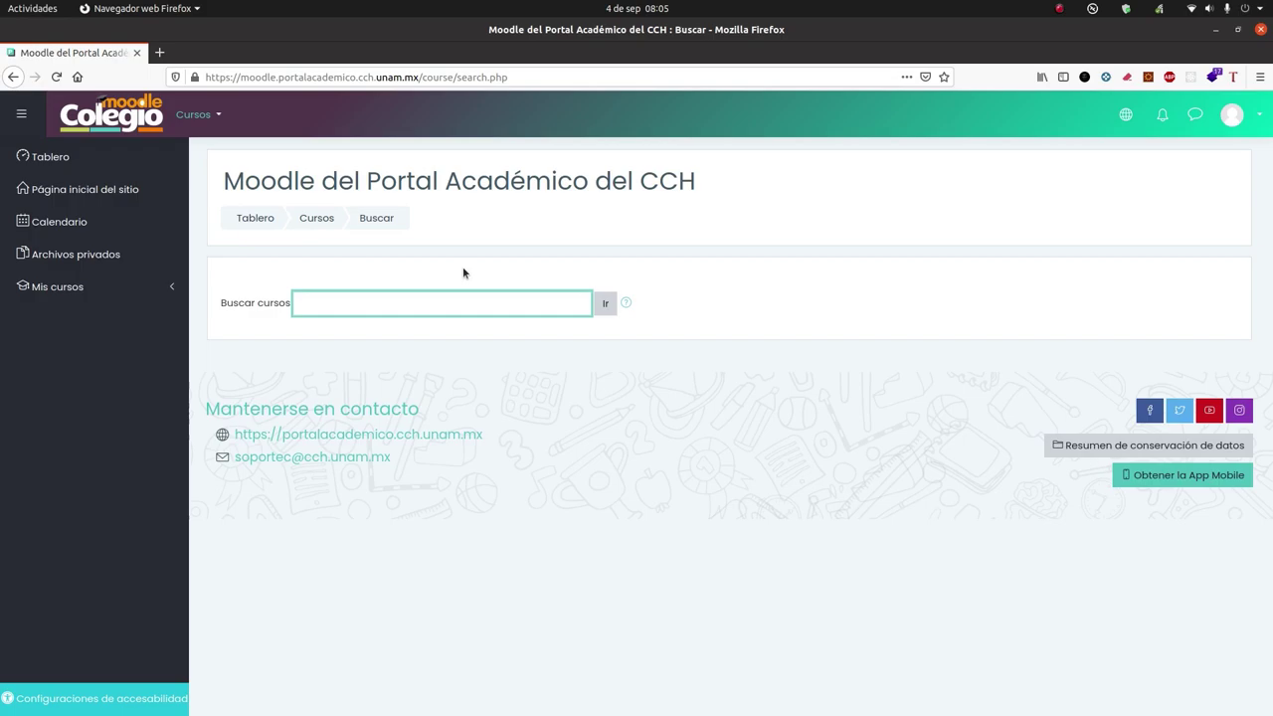
type("pr")
key("Down")
key("Return")
left_click(606, 308)
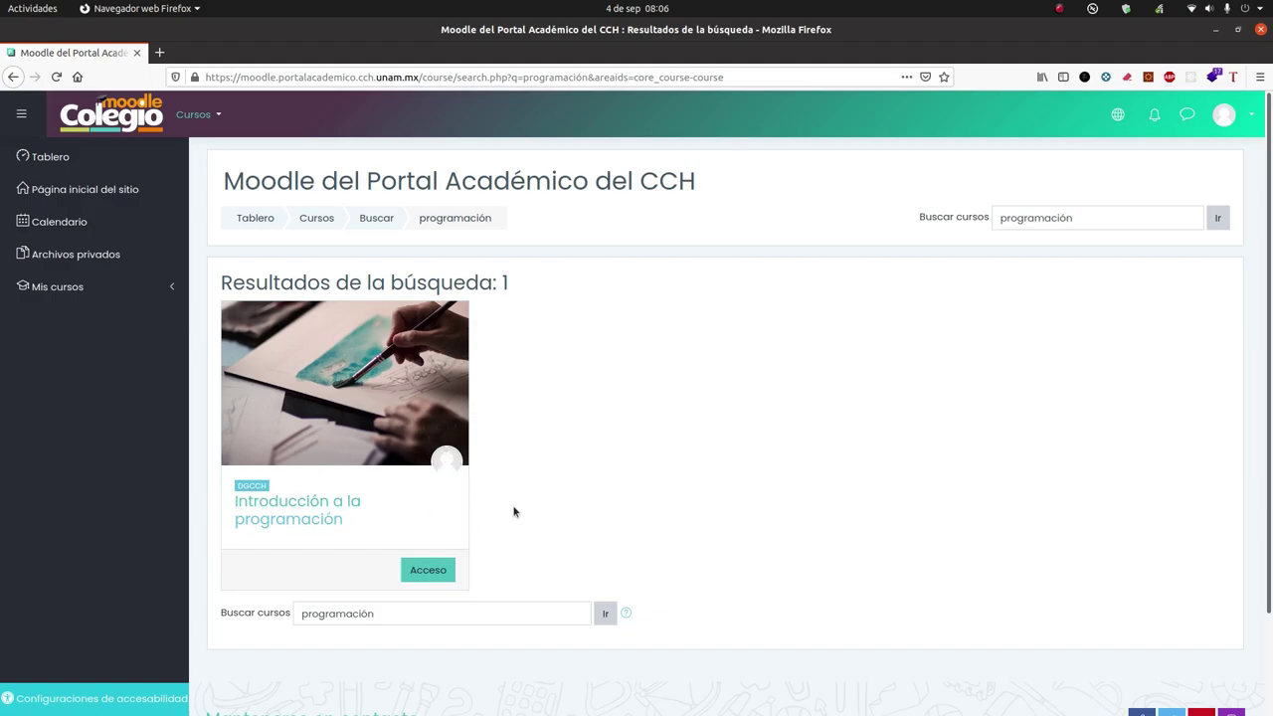
left_click(416, 569)
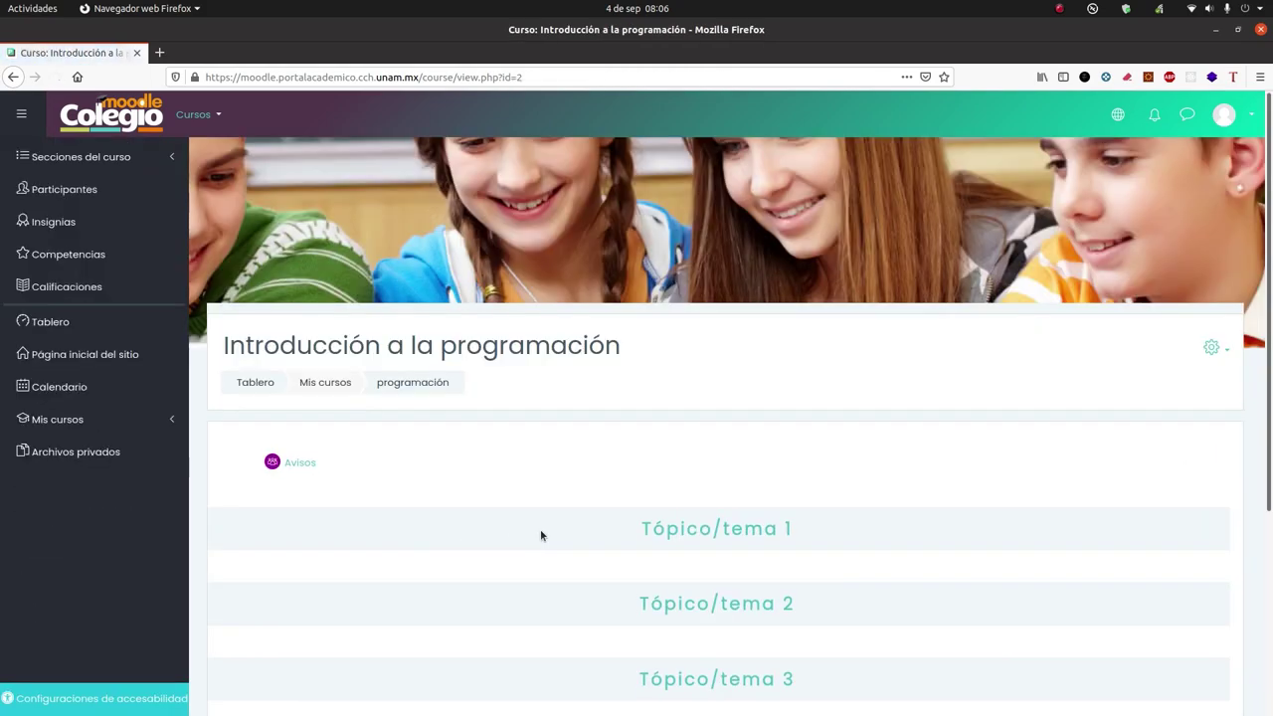